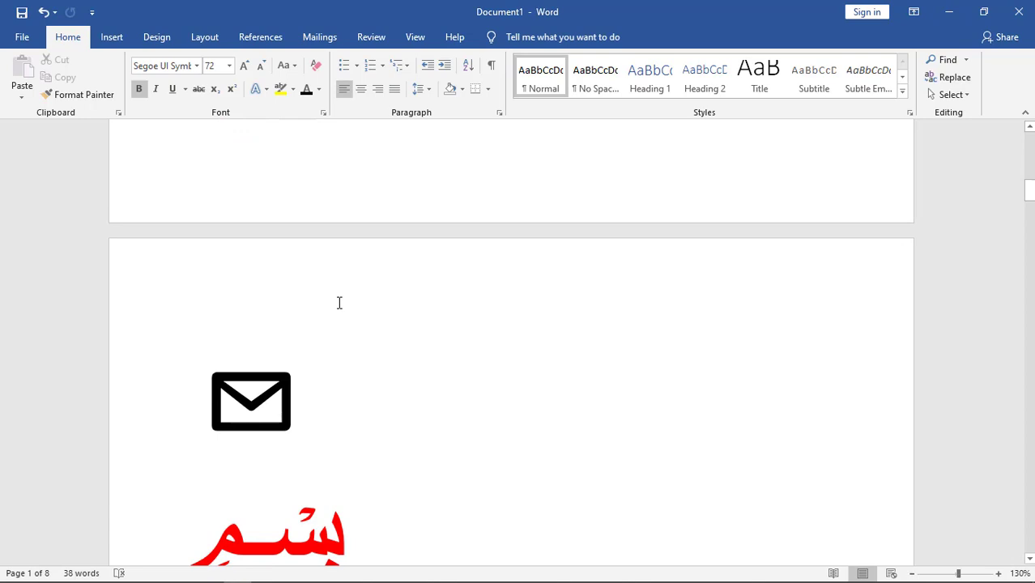
- Look through the sample symbols in the document, down to the chess pieces and back to the first page
scroll(340, 303, down, 3)
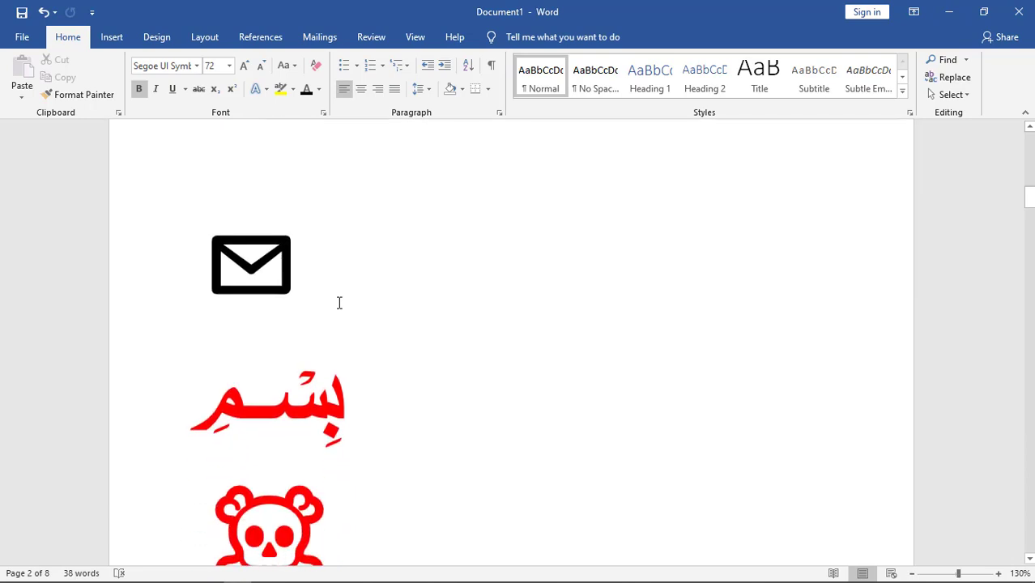
scroll(339, 303, down, 10)
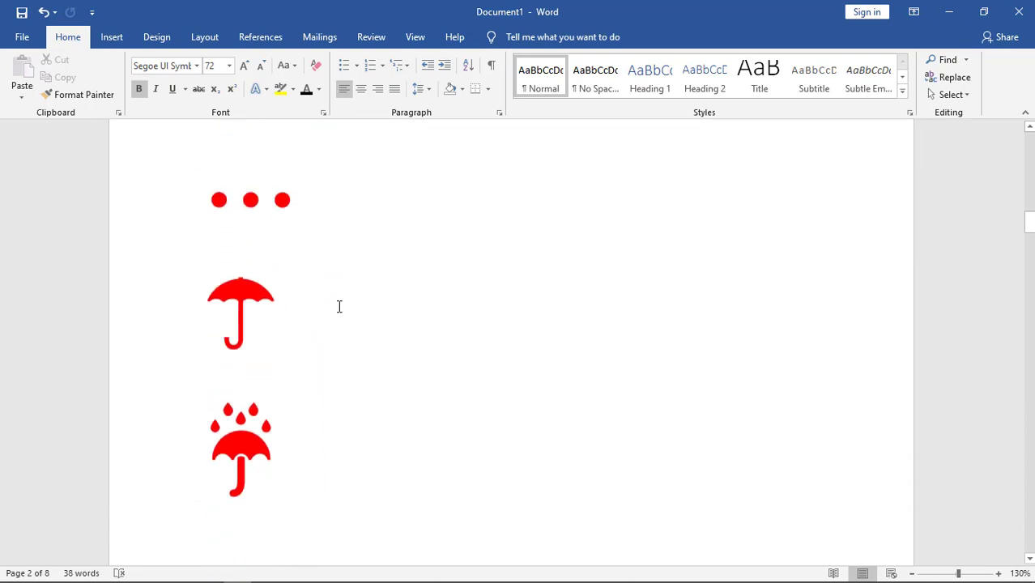
scroll(339, 306, down, 10)
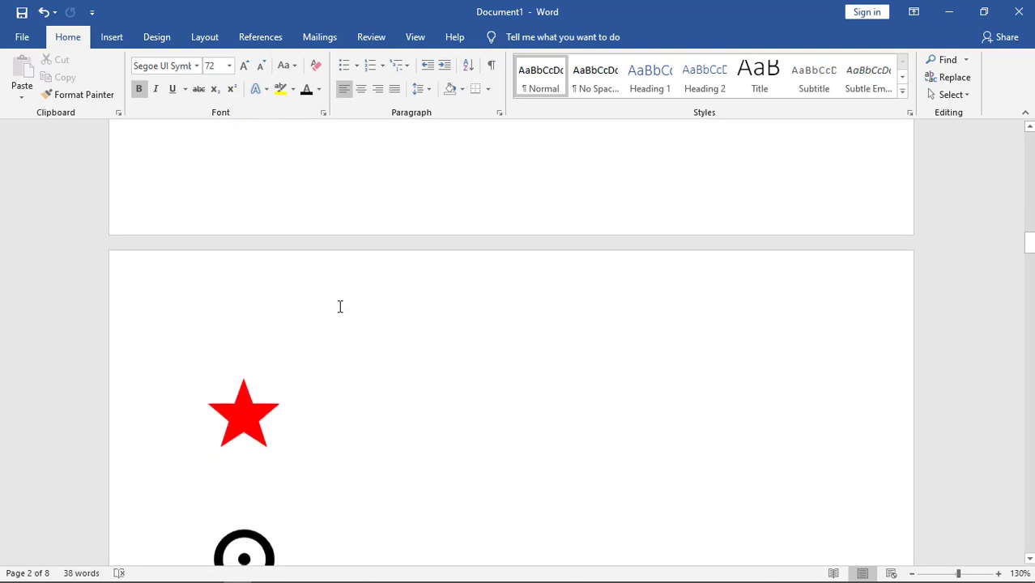
scroll(339, 306, down, 5)
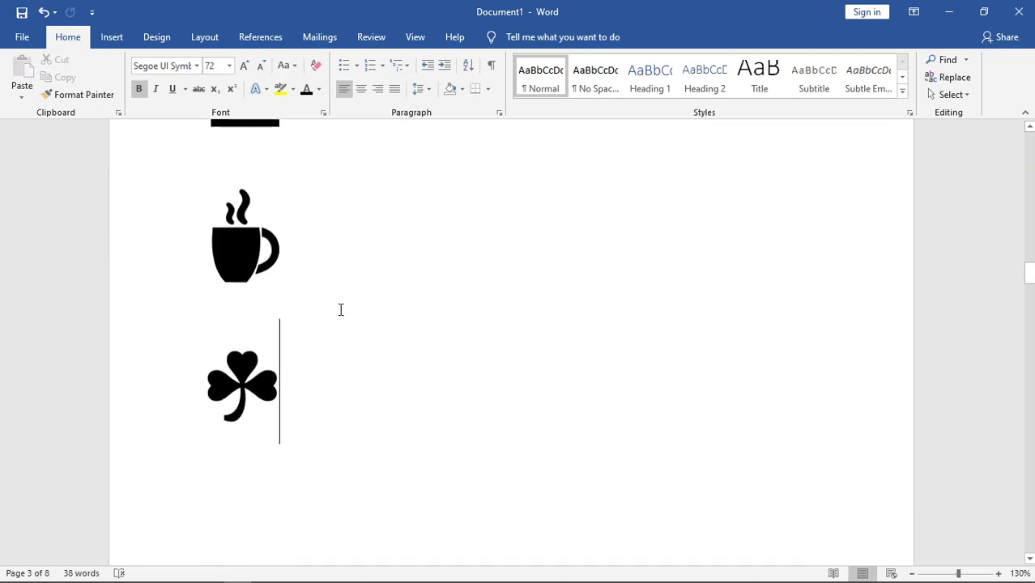
scroll(340, 310, down, 6)
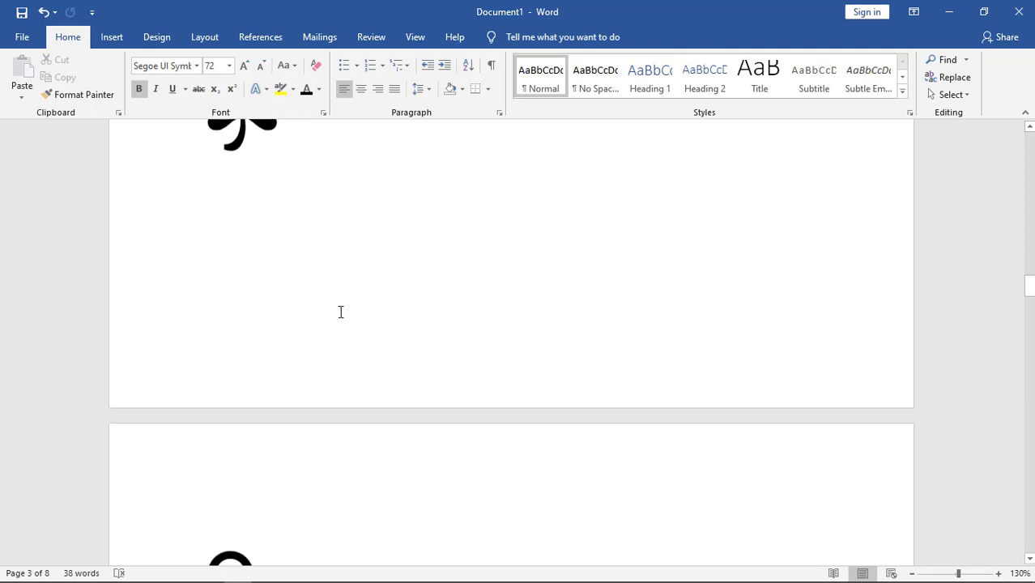
scroll(340, 312, down, 9)
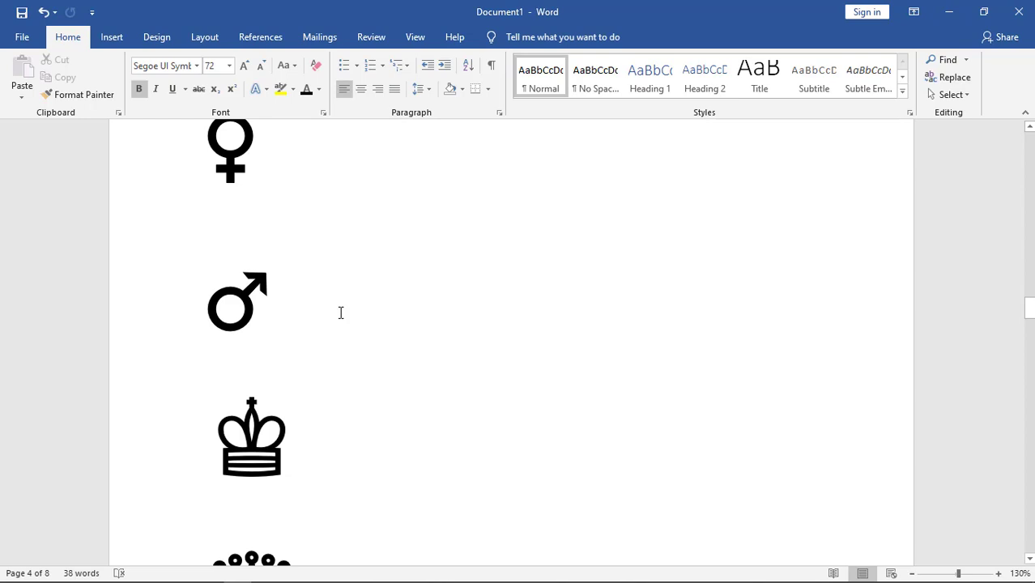
scroll(340, 312, up, 16)
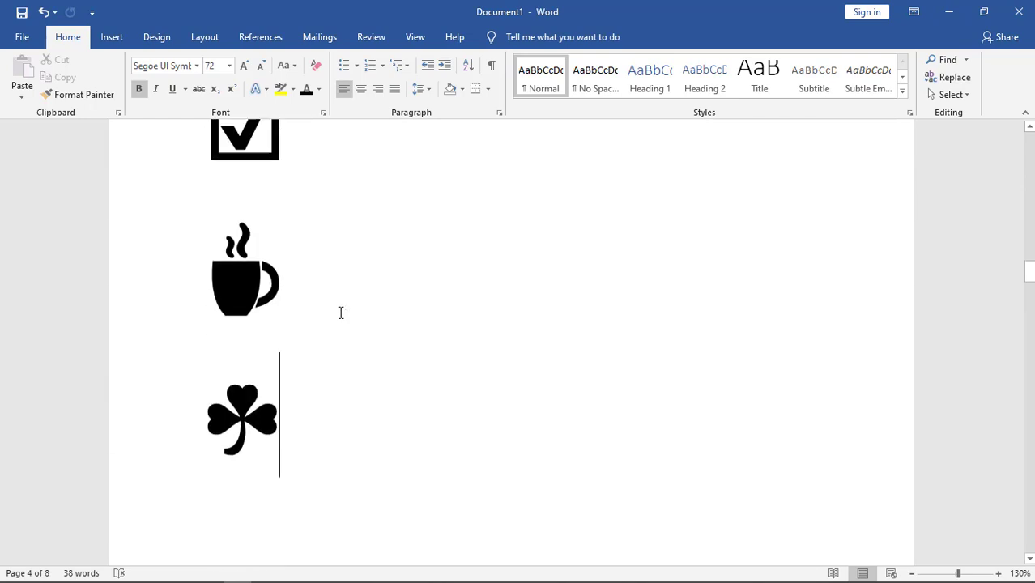
scroll(340, 312, up, 20)
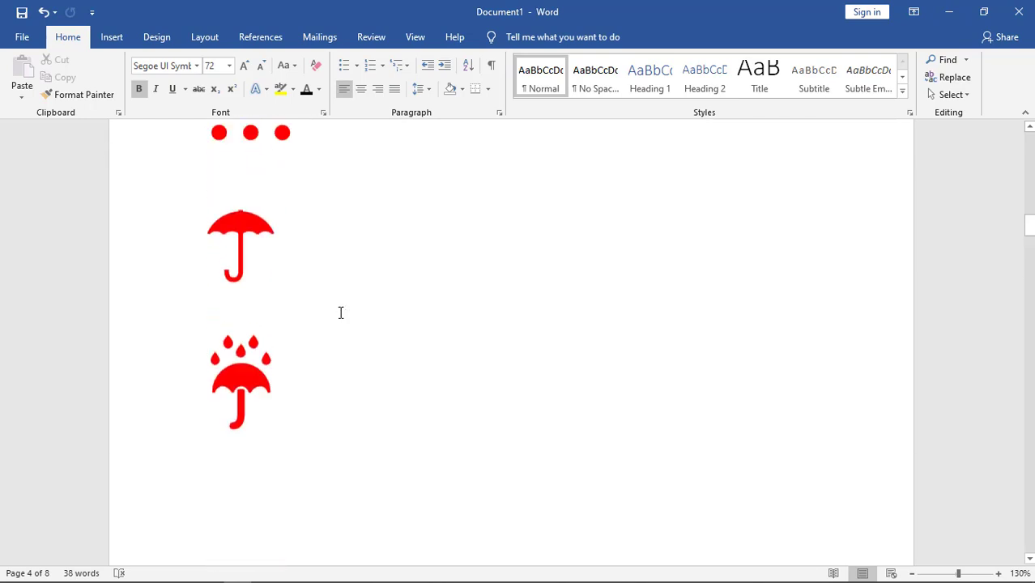
scroll(340, 313, up, 17)
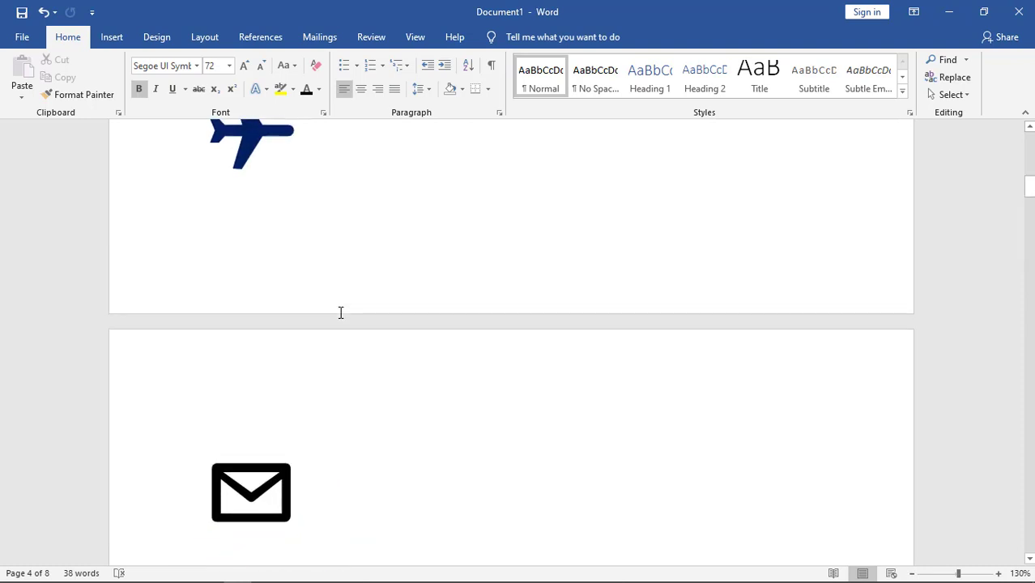
scroll(340, 312, up, 18)
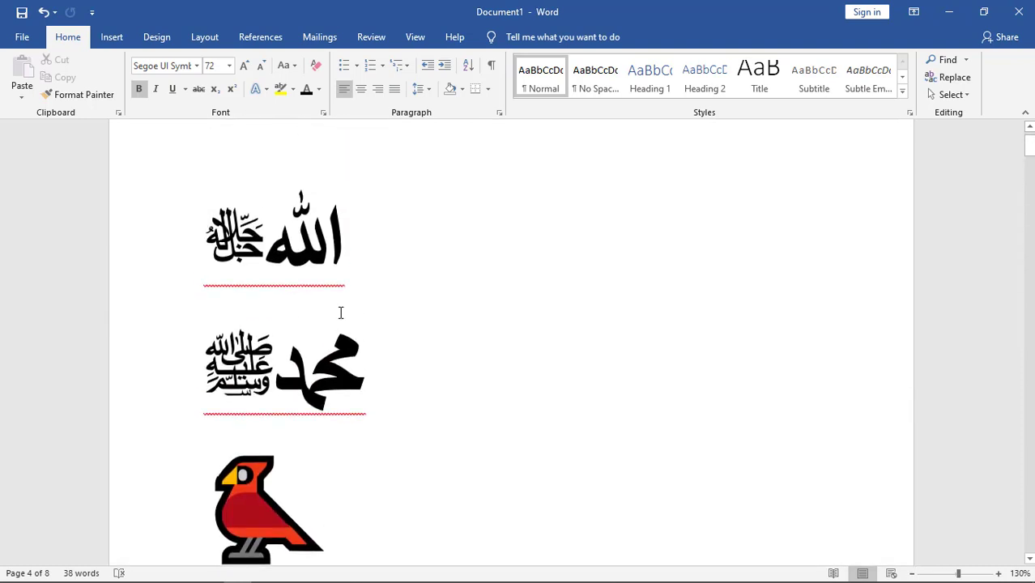
scroll(340, 312, up, 1)
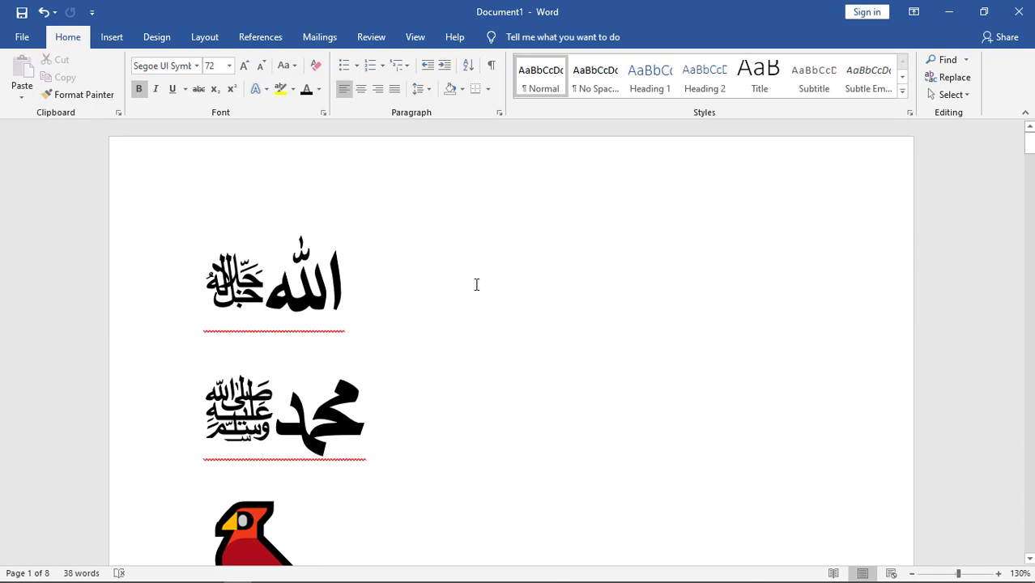
- Enter the code fdf2 on the first line, beside the existing Arabic sample, and convert it to its Unicode symbol
click(437, 279)
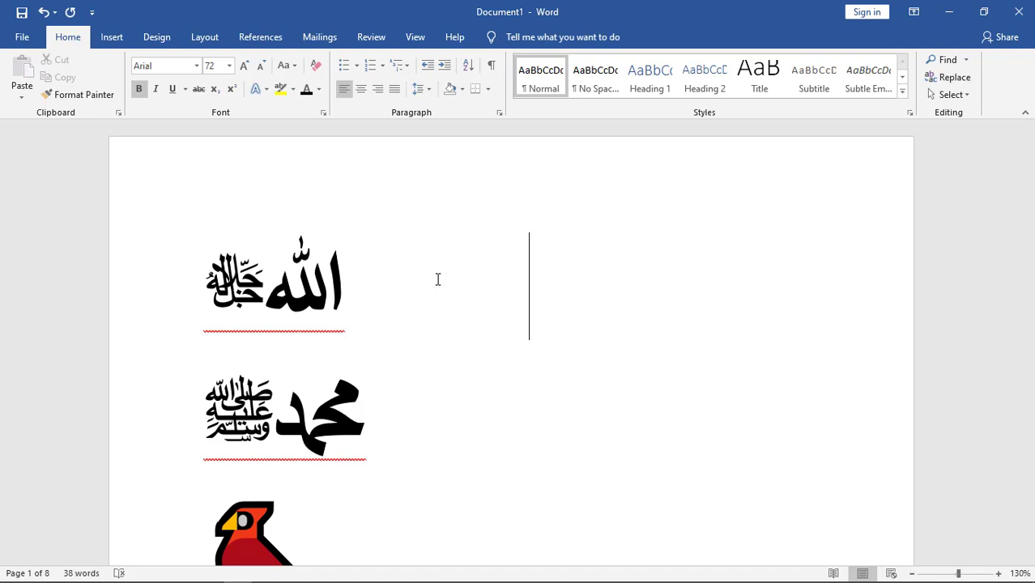
text(fdf)
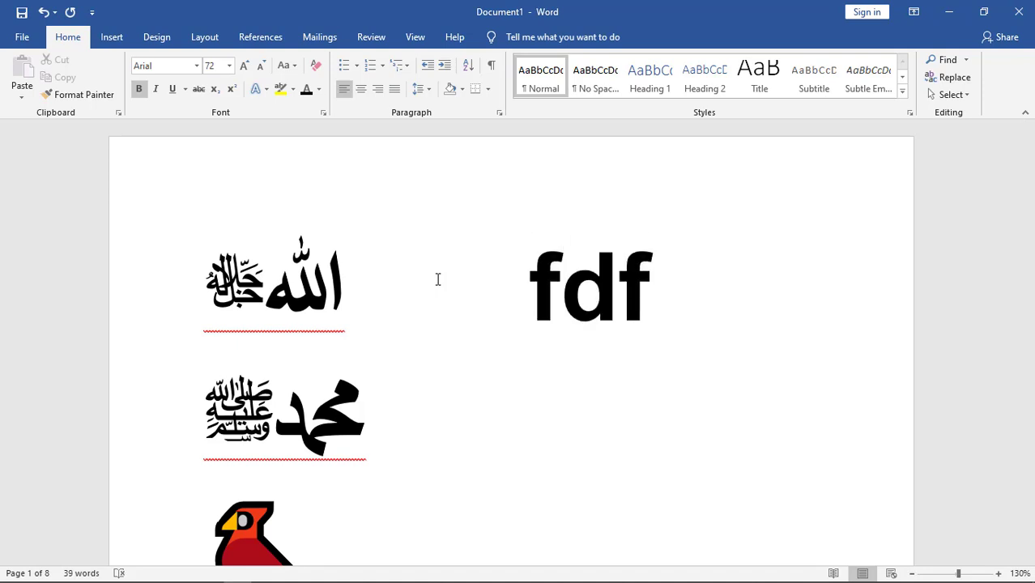
text(2)
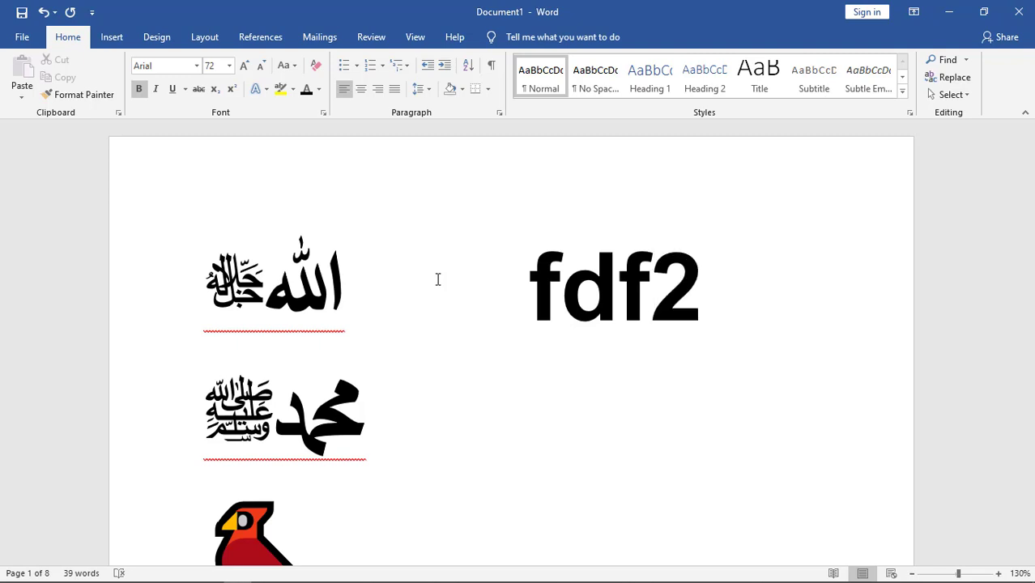
key(alt+x)
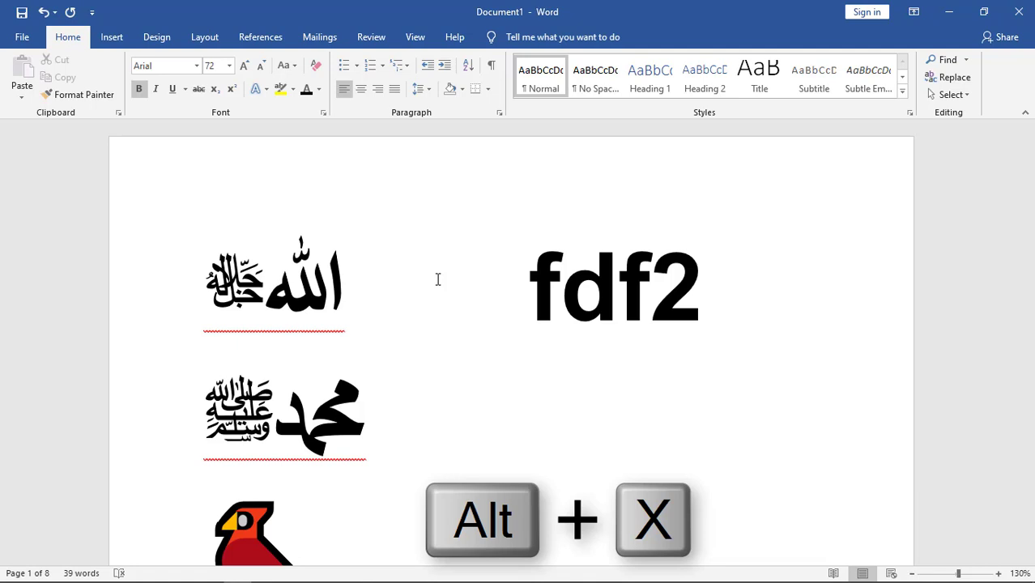
key(alt+x)
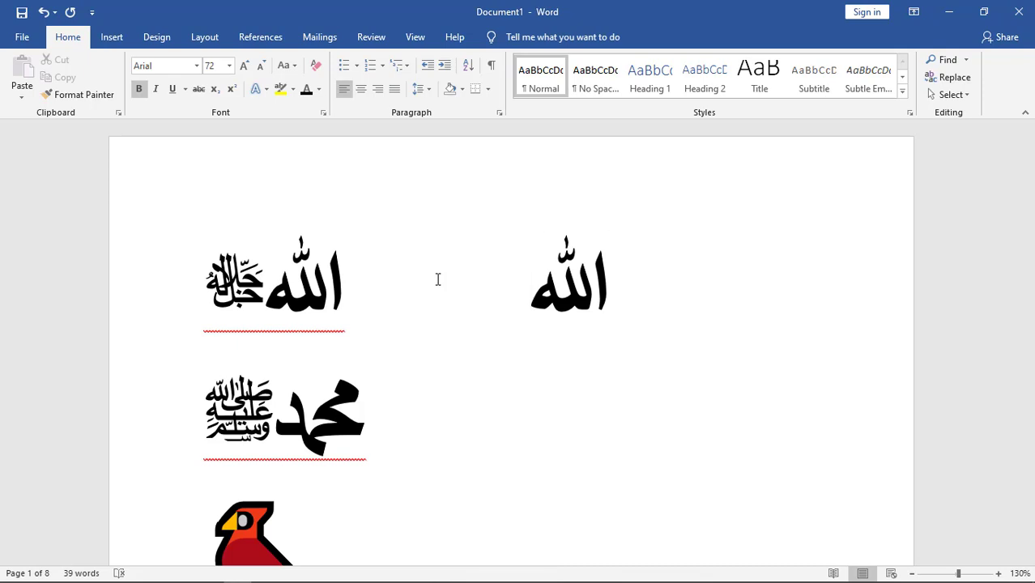
- Add the code fdfb directly before the new الله symbol and convert it to its Unicode symbol
text(fdf)
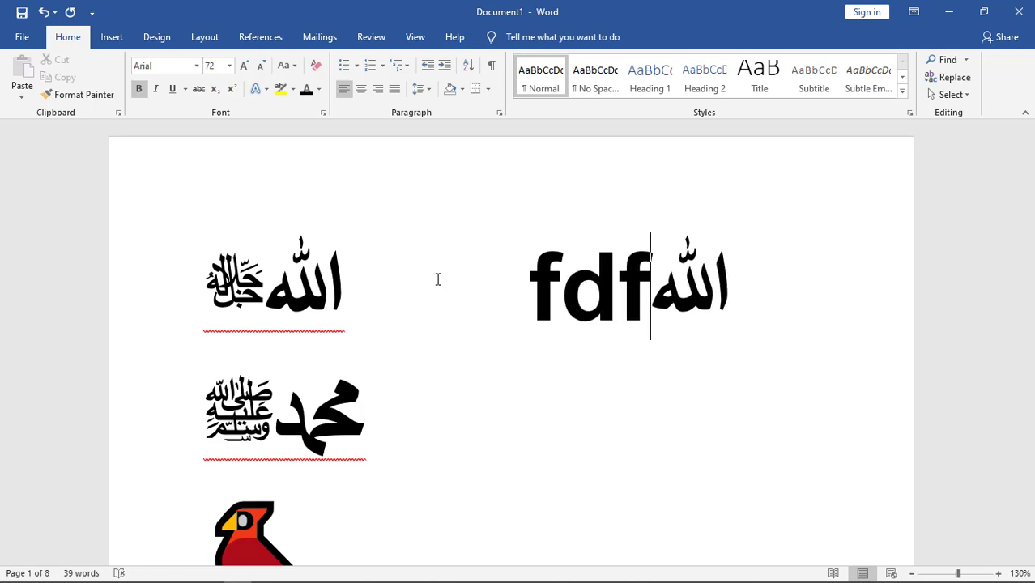
text(b)
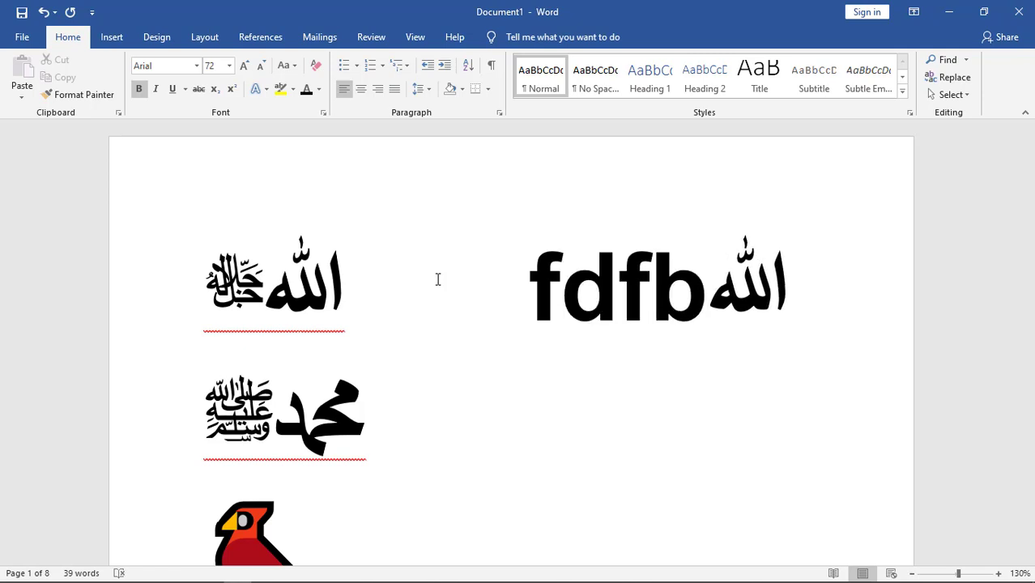
key(alt+x)
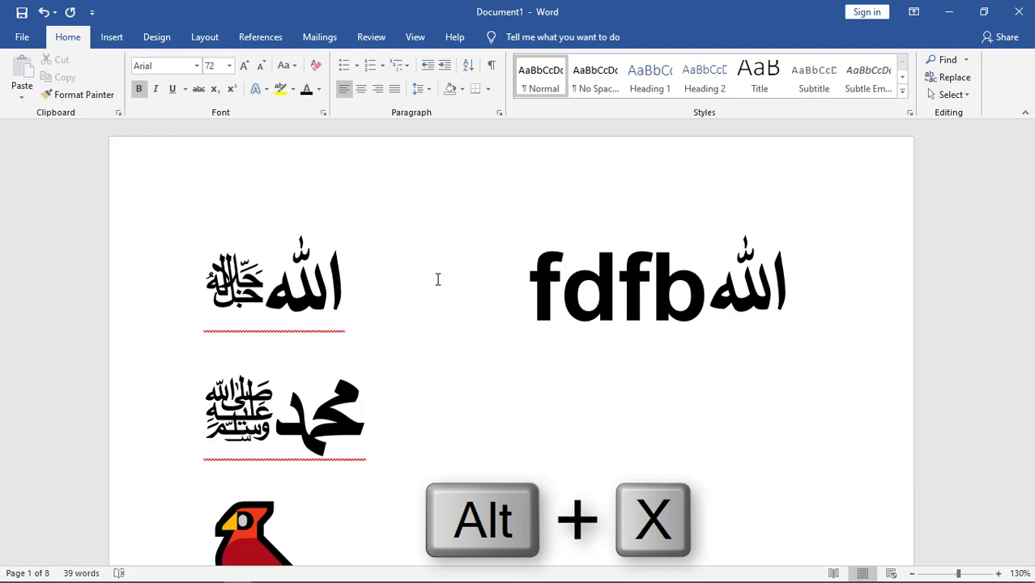
key(alt+x)
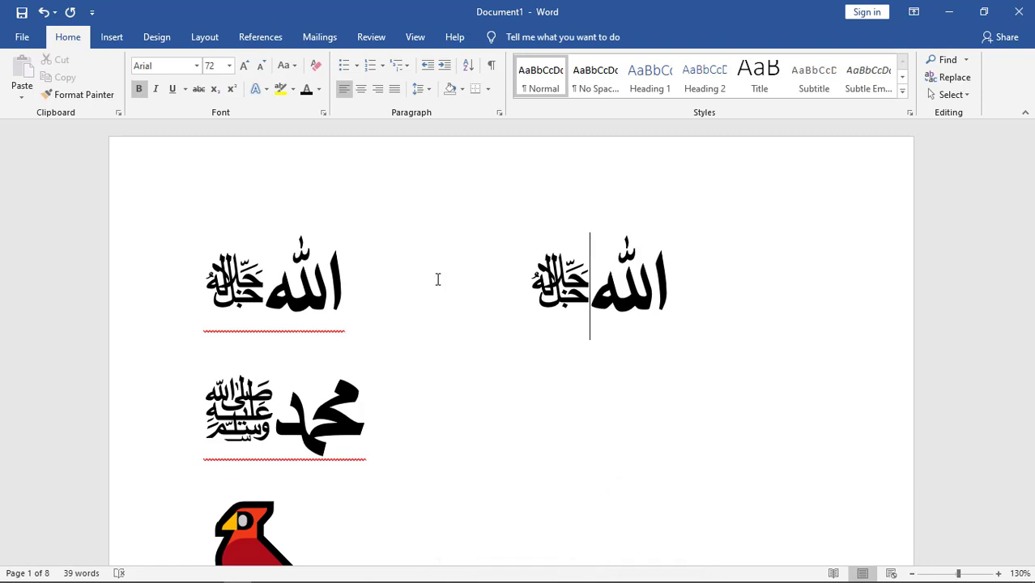
- Enter the code fdf4 on the second line, beside the existing Arabic sample, and convert it to its Unicode symbol
click(374, 421)
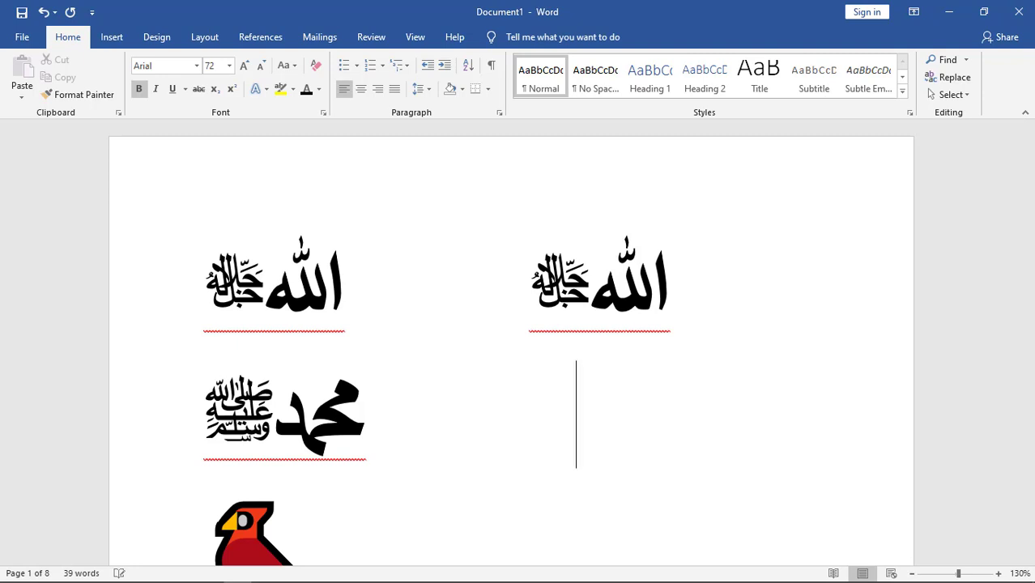
text(fdf)
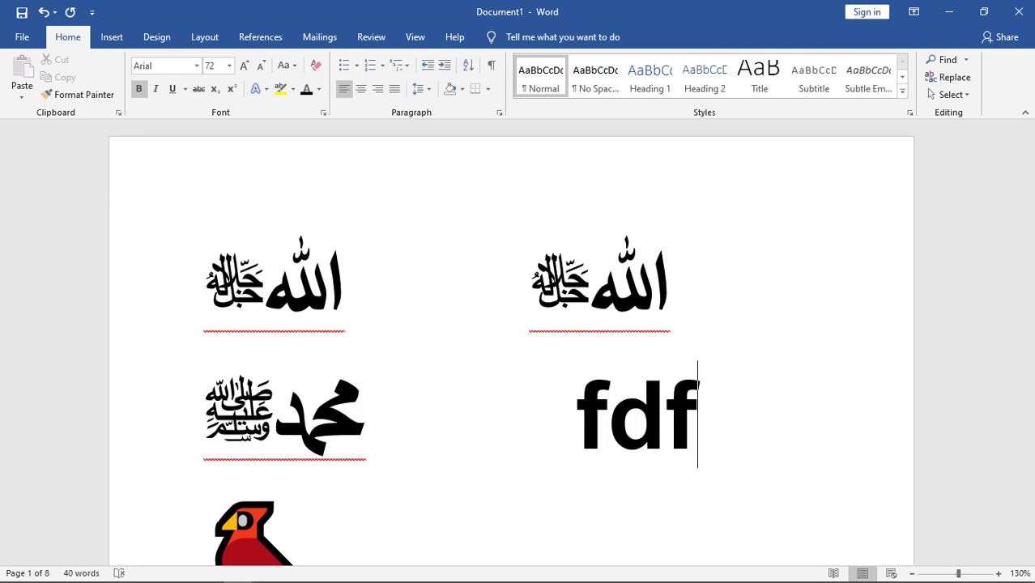
text(4)
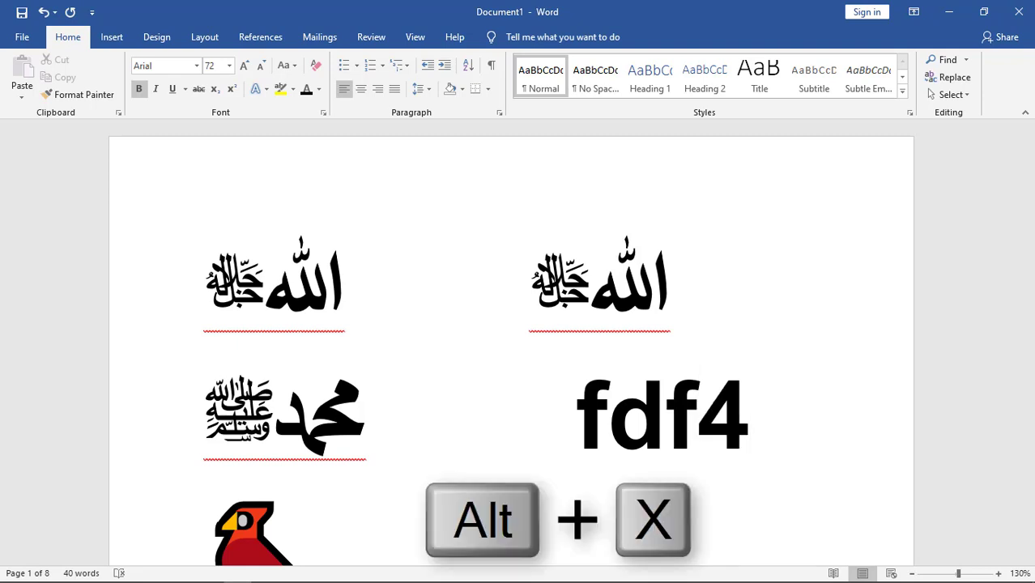
key(alt+x)
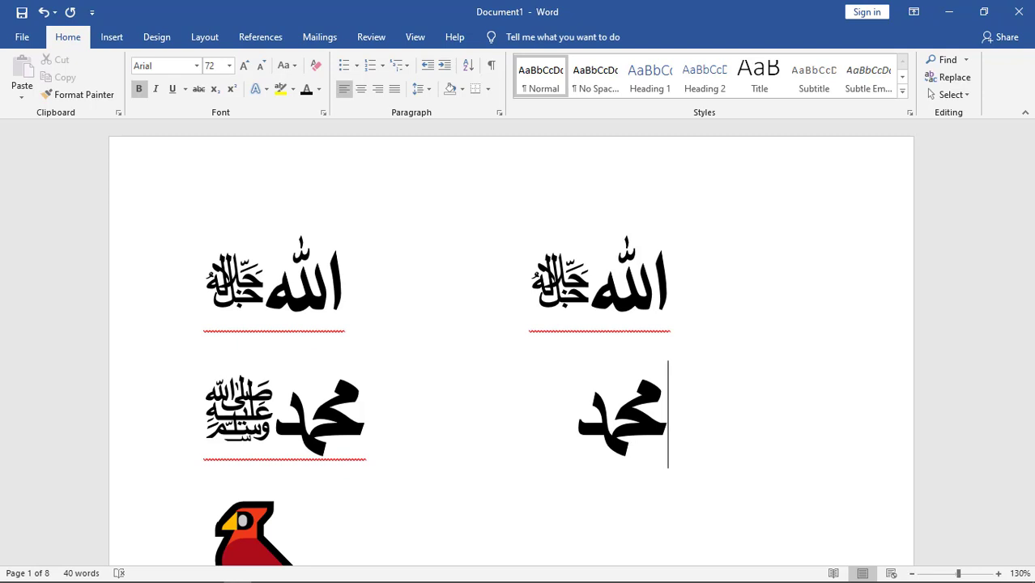
- Add the code fdfa directly before the new محمد symbol and convert it to its Unicode symbol
click(576, 415)
text(fdf)
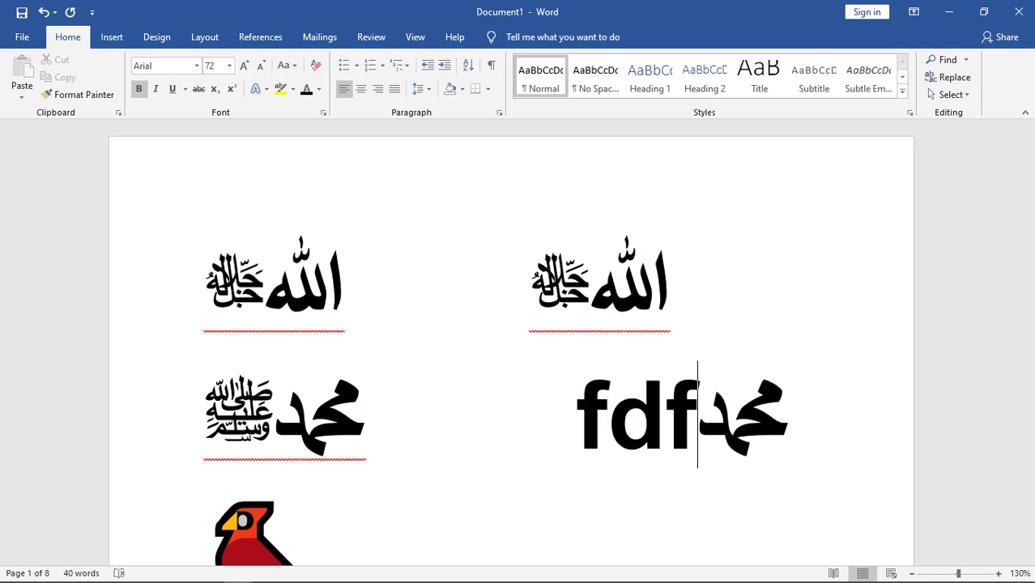
text(a)
scroll(470, 440, down, 1)
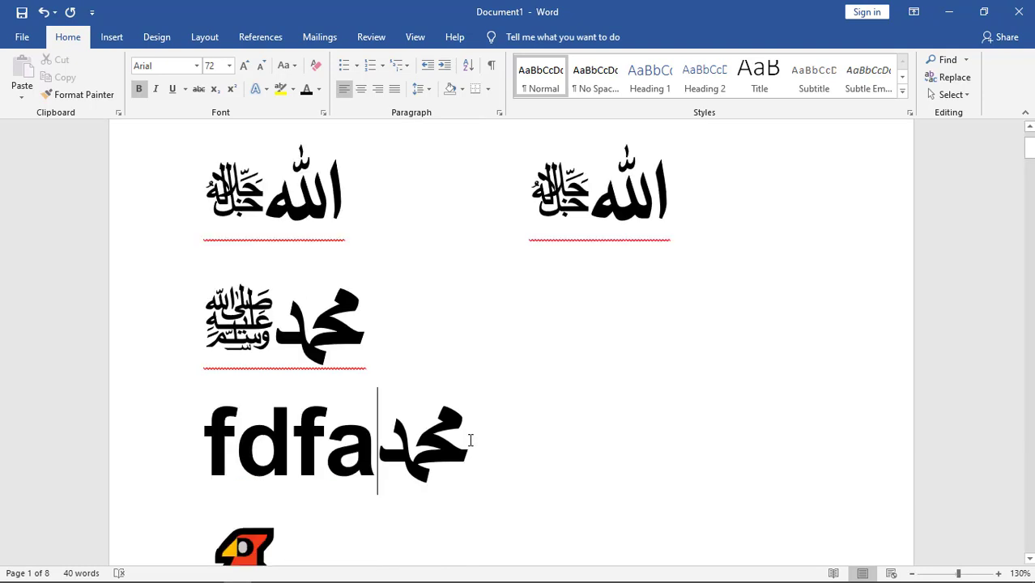
key(alt+x)
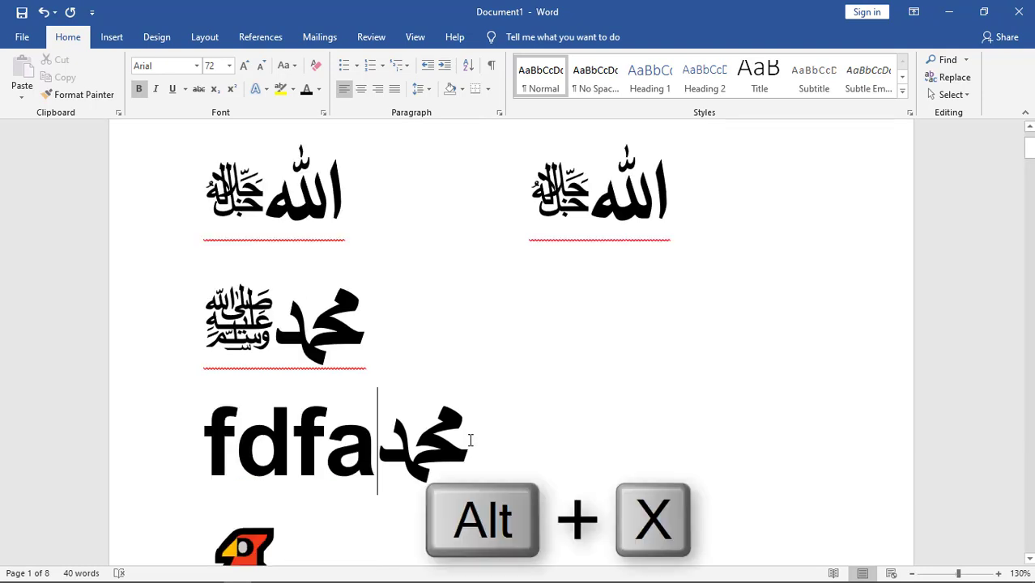
key(alt)
key(alt+x)
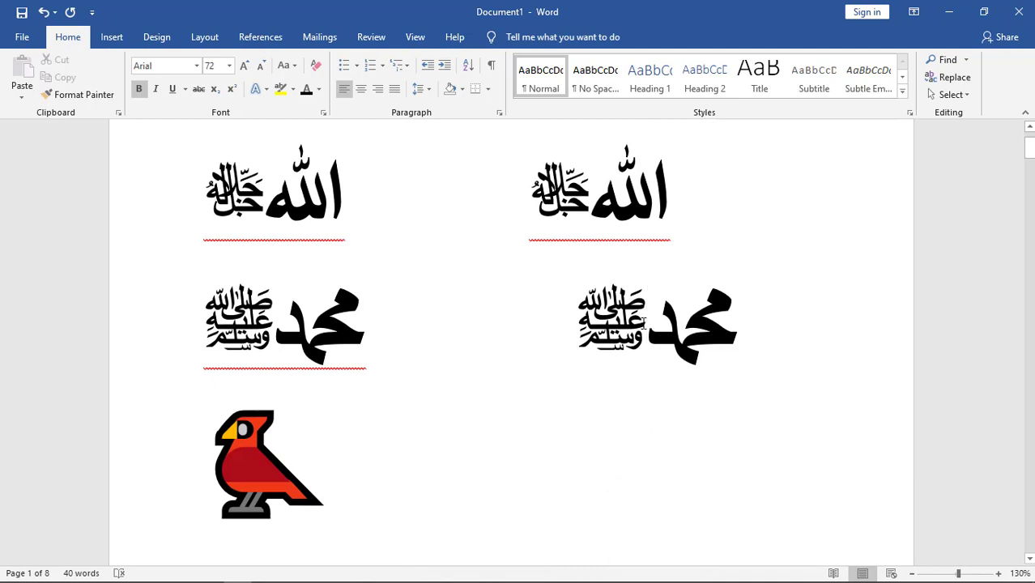
- Enter the code 1f426 beside the red bird sample and convert it to its Unicode symbol
scroll(643, 324, down, 1)
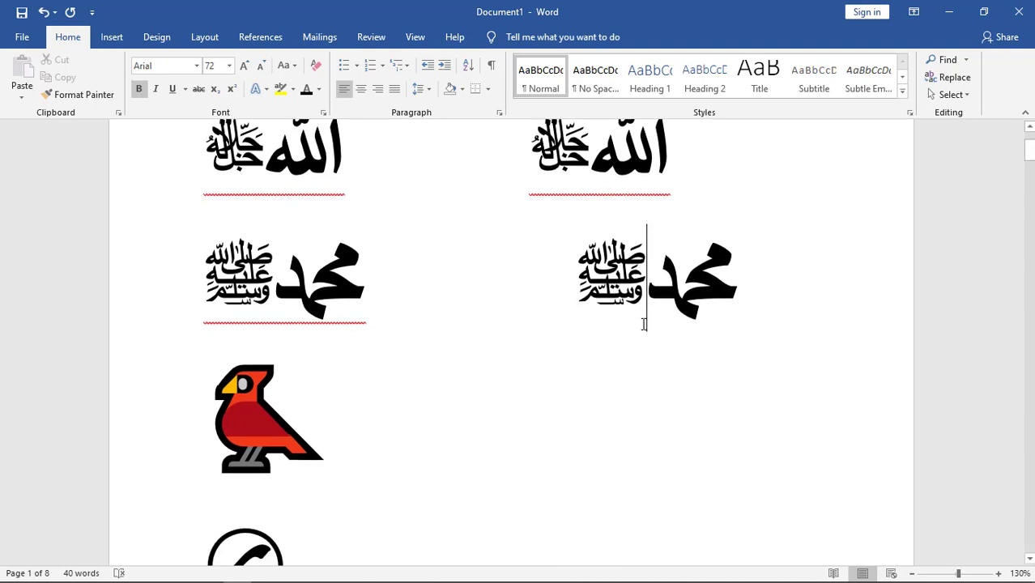
scroll(642, 324, down, 1)
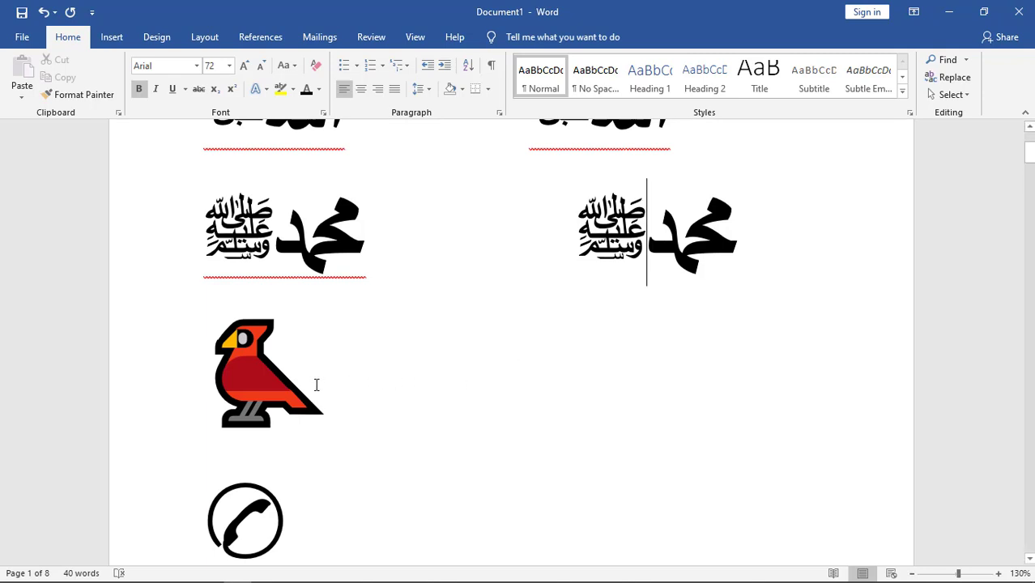
click(316, 384)
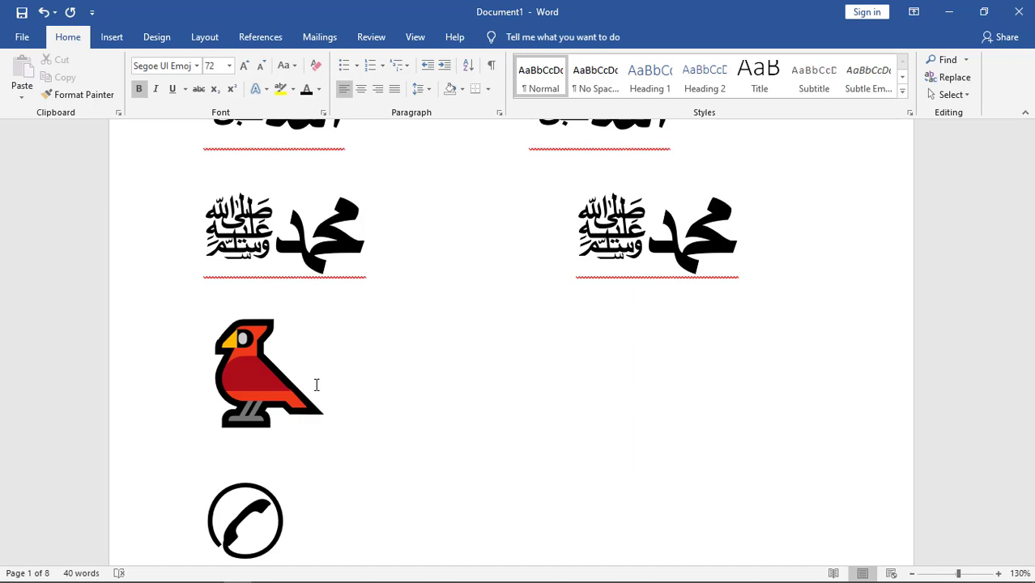
text(1)
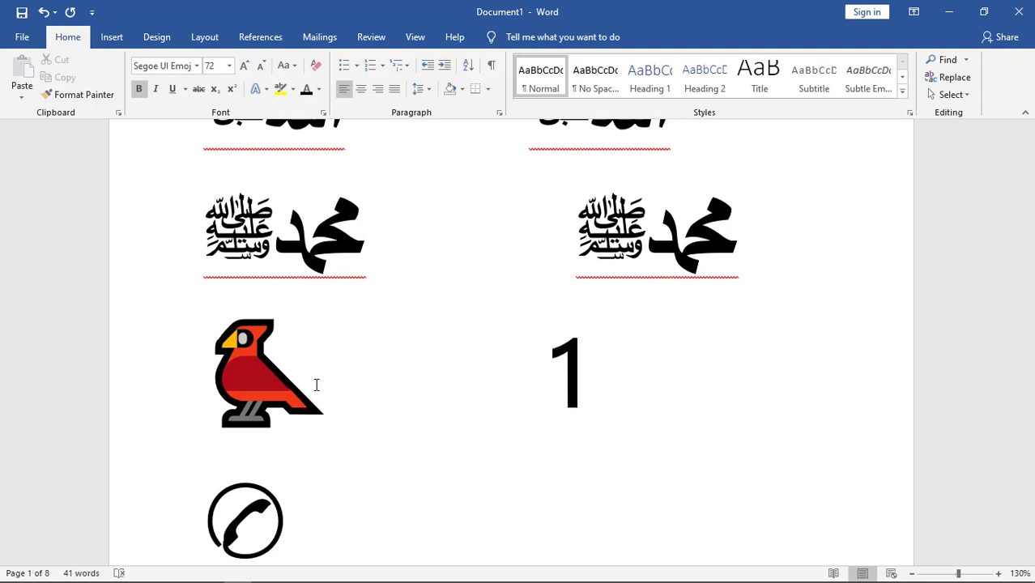
text(f)
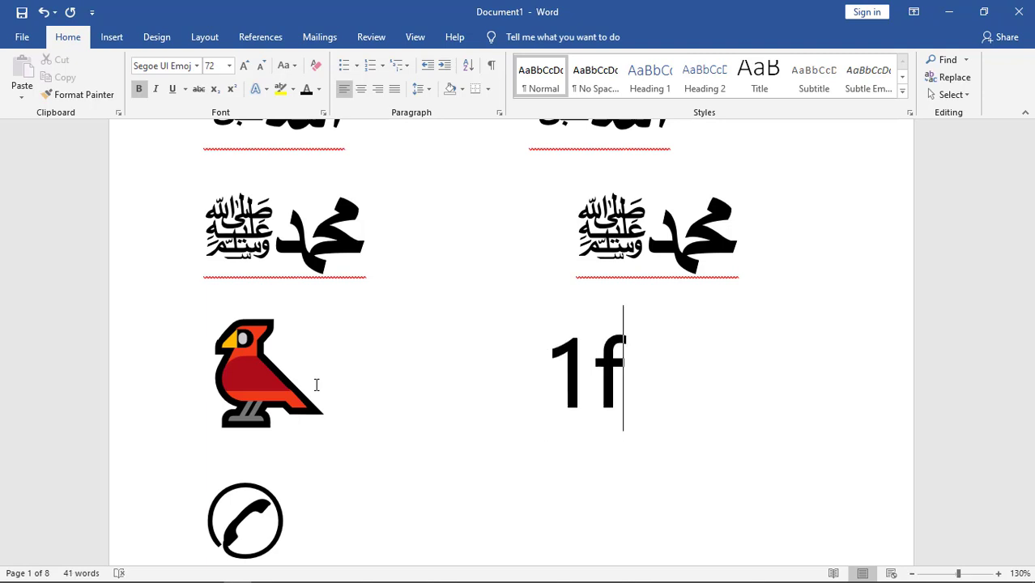
text(42)
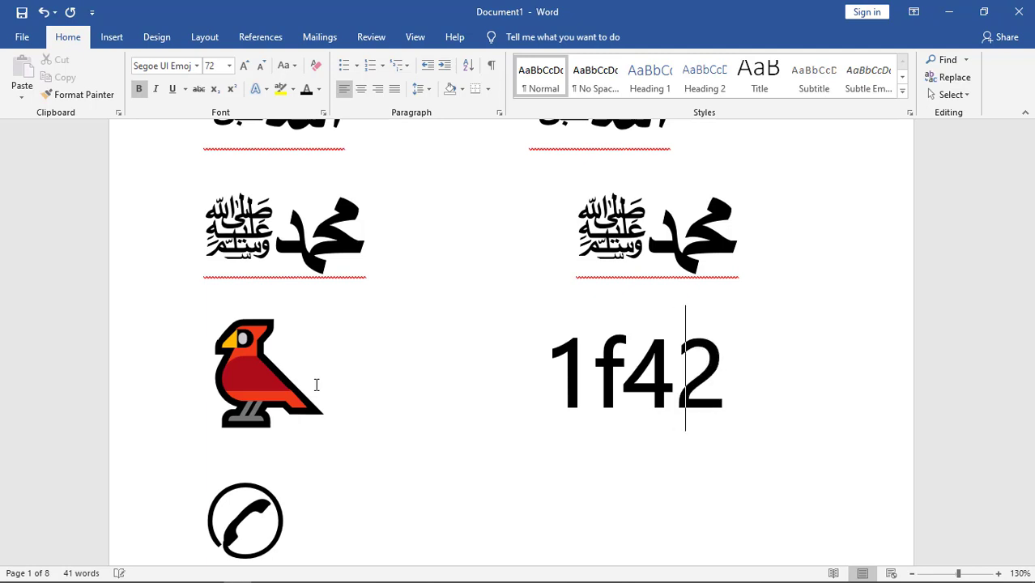
text(6)
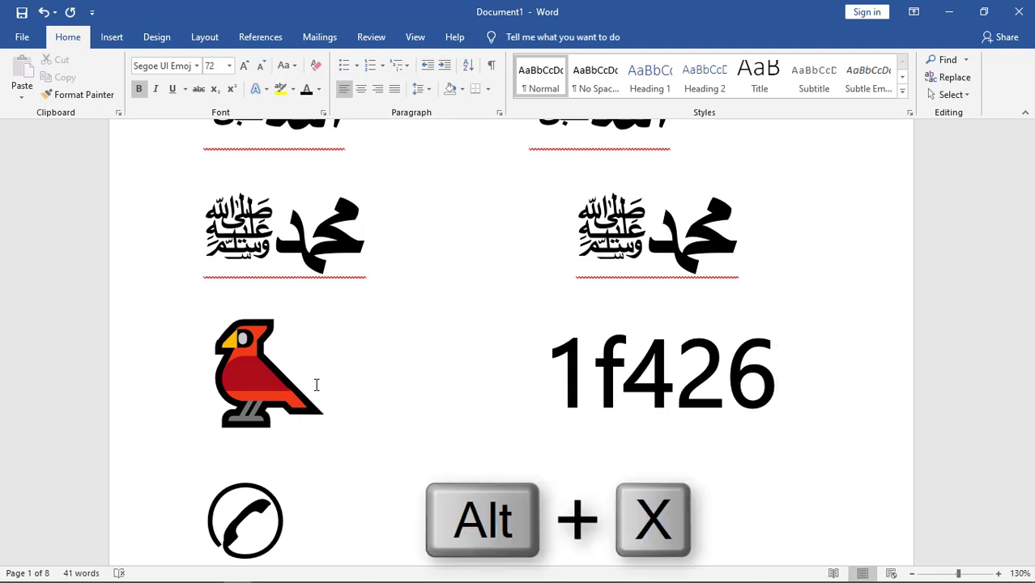
key(alt+x)
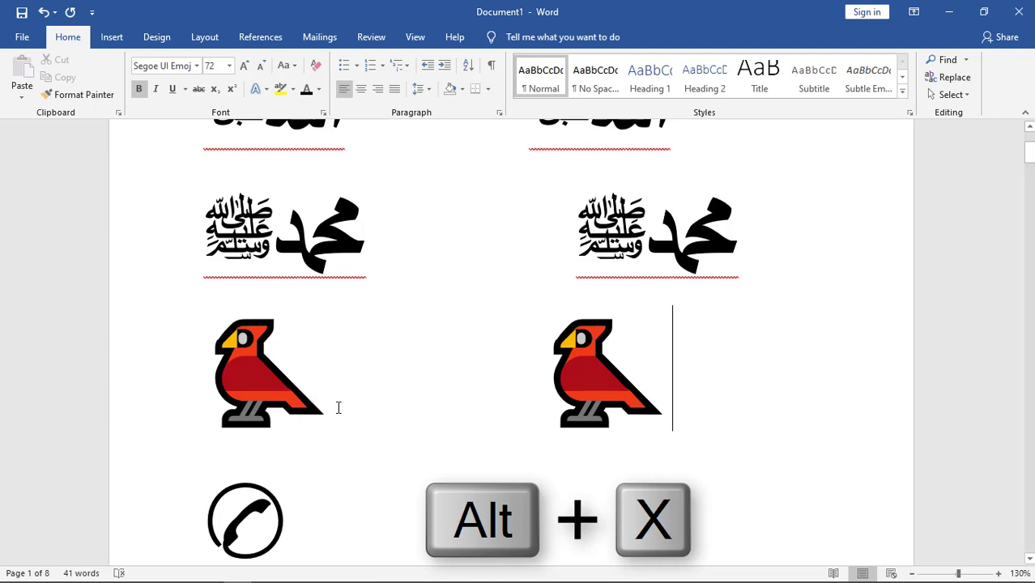
- Enter the code 2706 beside the circled telephone sample and convert it to its Unicode symbol
scroll(340, 397, down, 3)
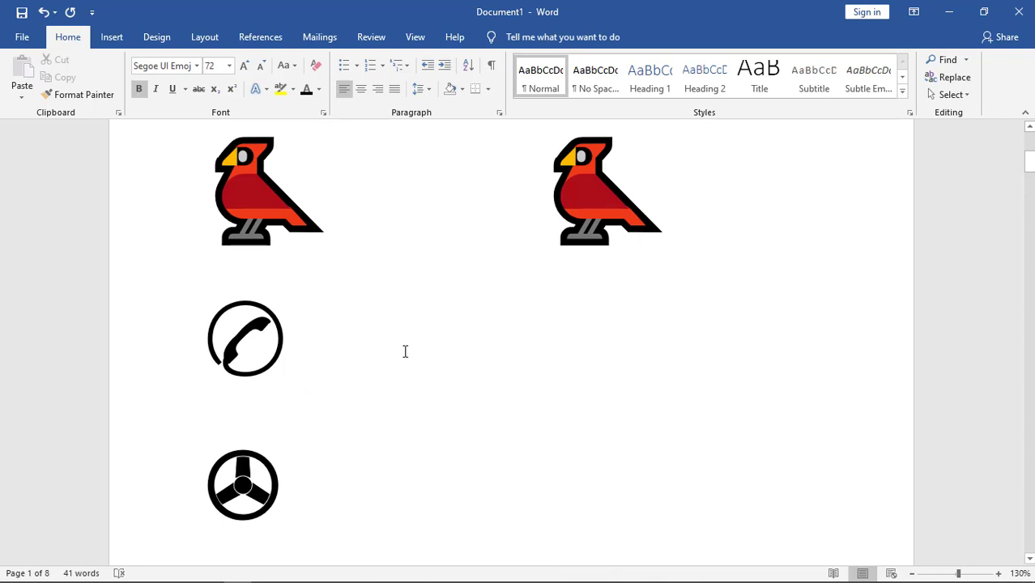
click(366, 339)
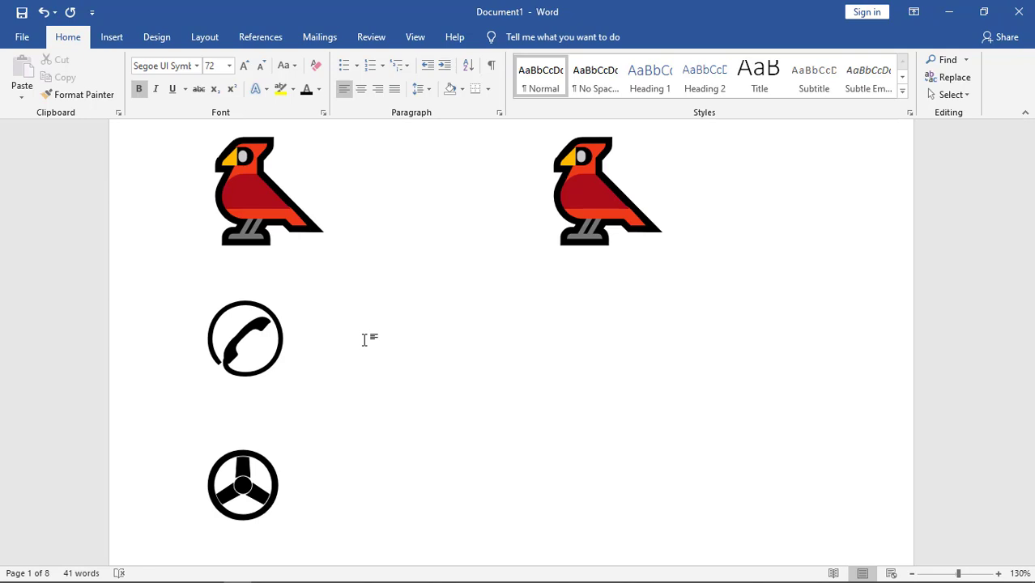
text(2)
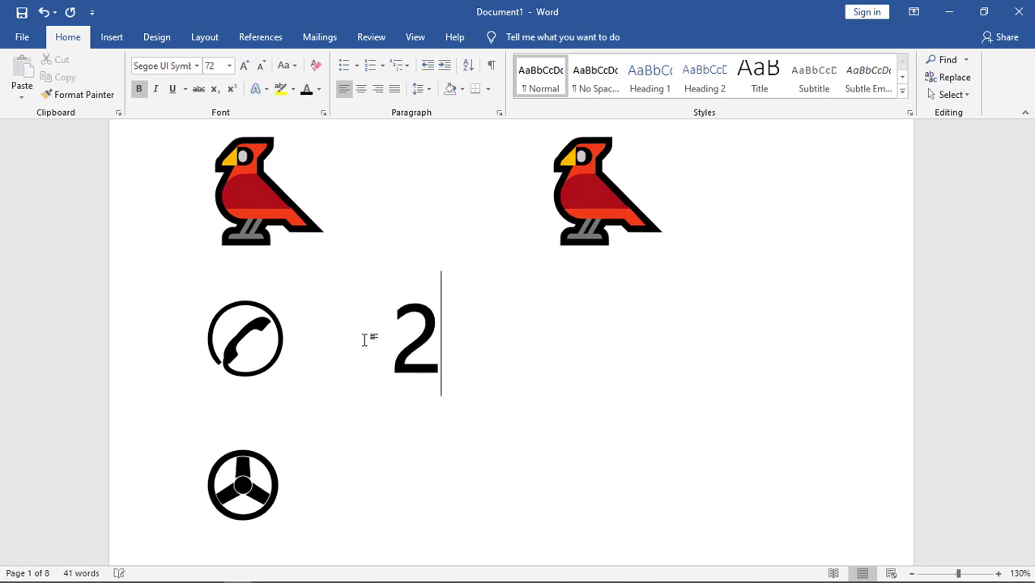
text(70)
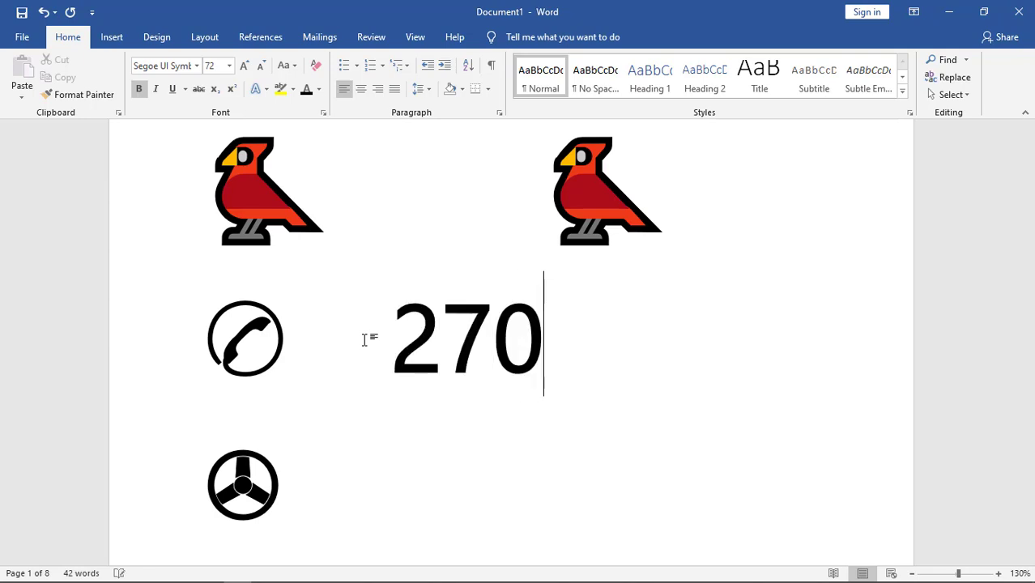
text(6)
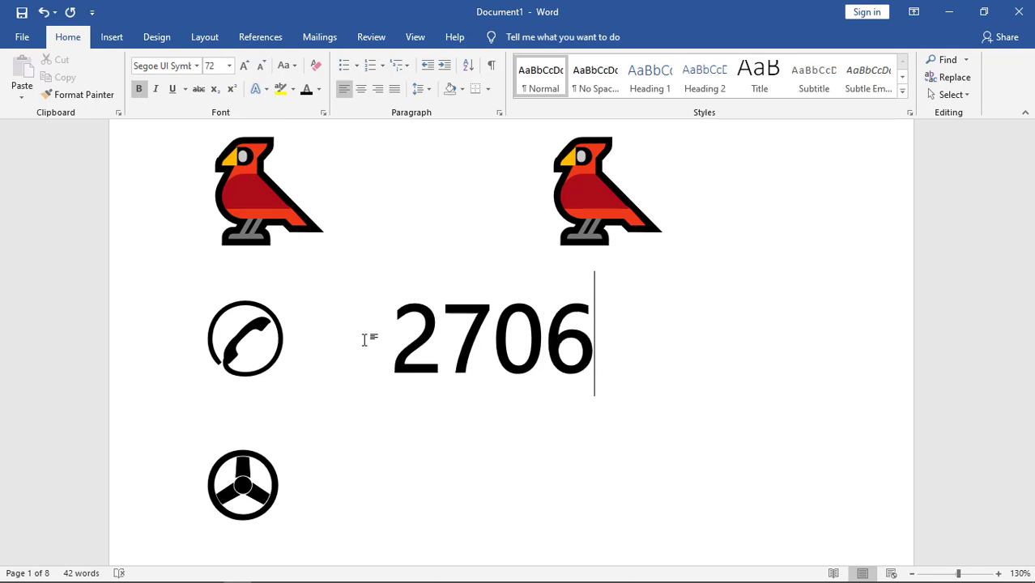
key(alt+x)
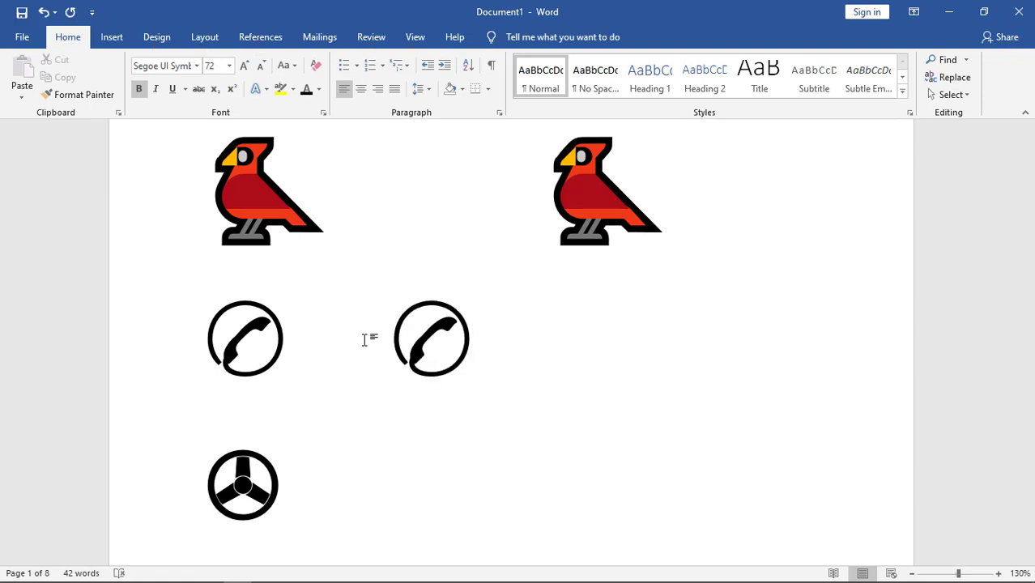
- Enter the code 2707 beside the wheel-shaped sample and convert it to its Unicode symbol
scroll(406, 389, down, 2)
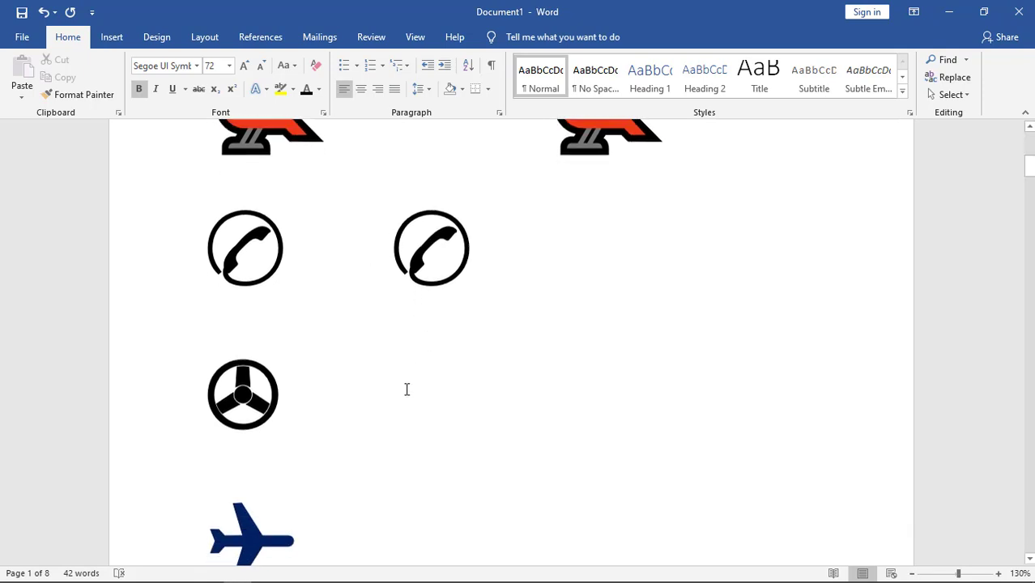
click(328, 390)
text(27)
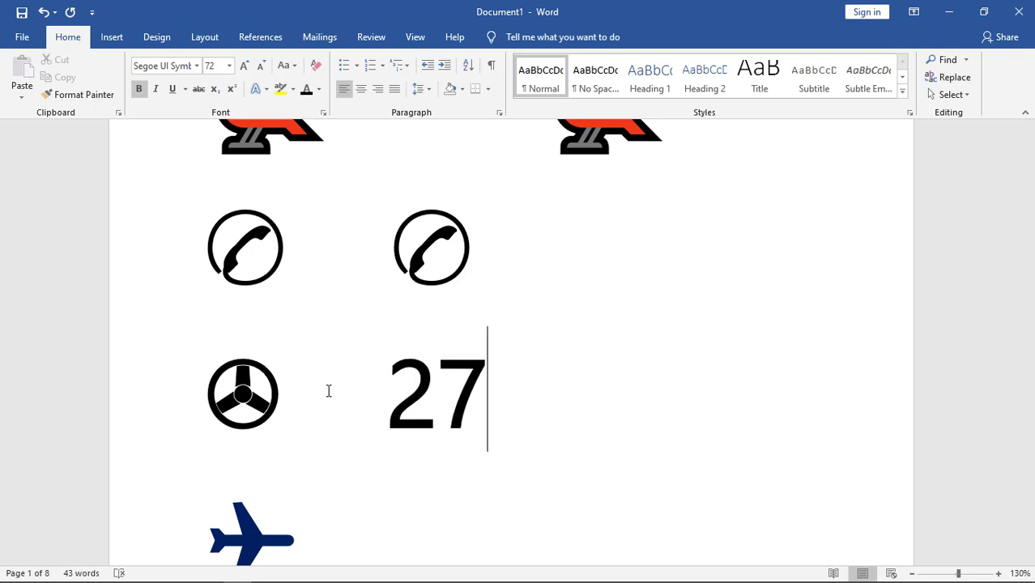
text(07)
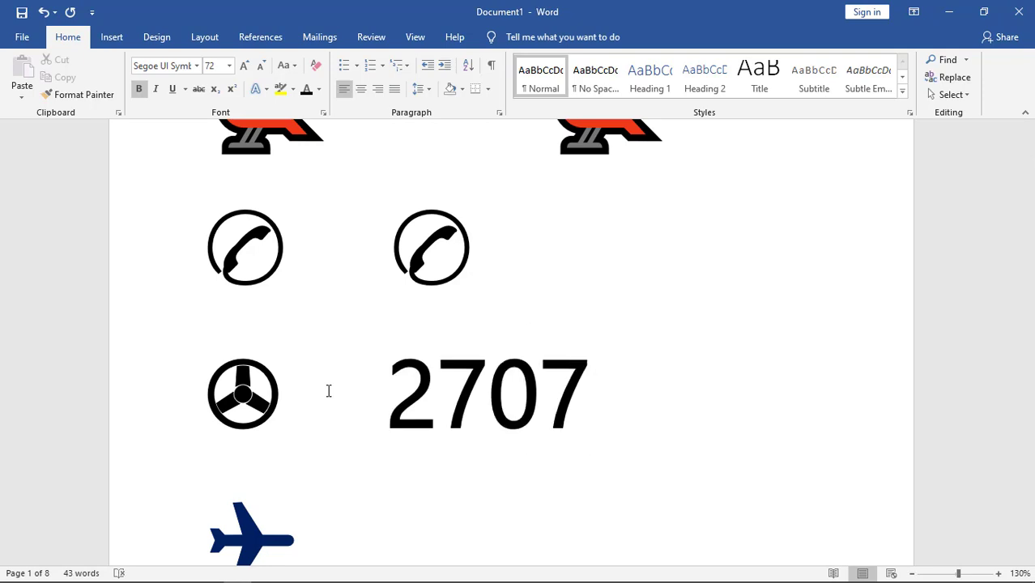
key(alt+x)
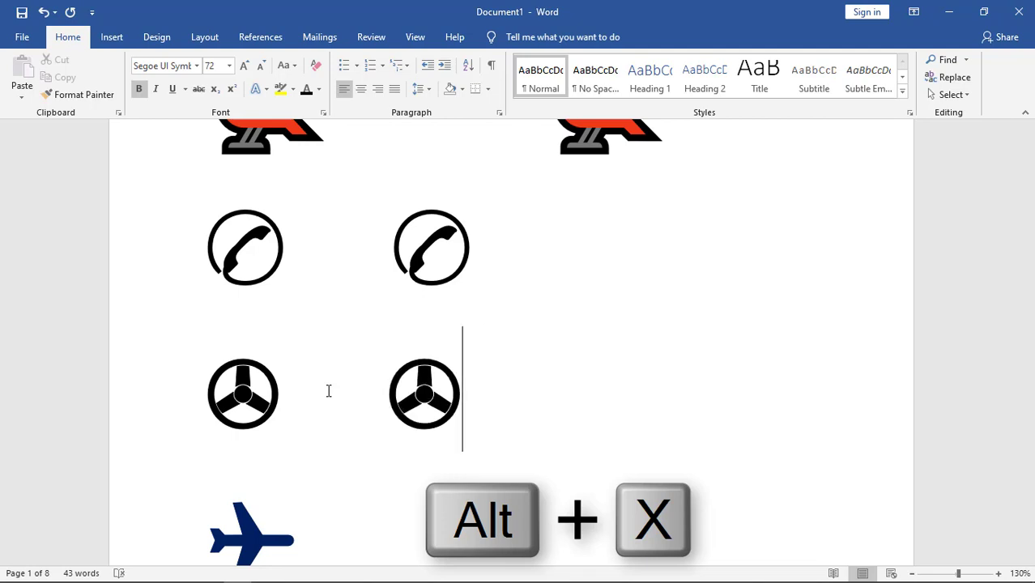
- Enter the code 2708 beside the blue airplane sample and convert it to its Unicode symbol
scroll(336, 397, down, 3)
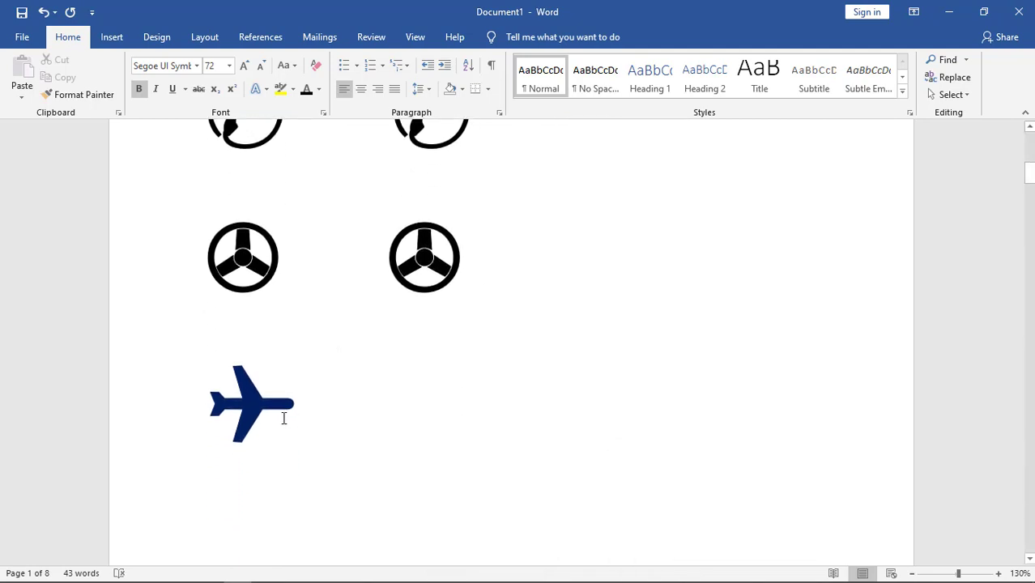
click(315, 416)
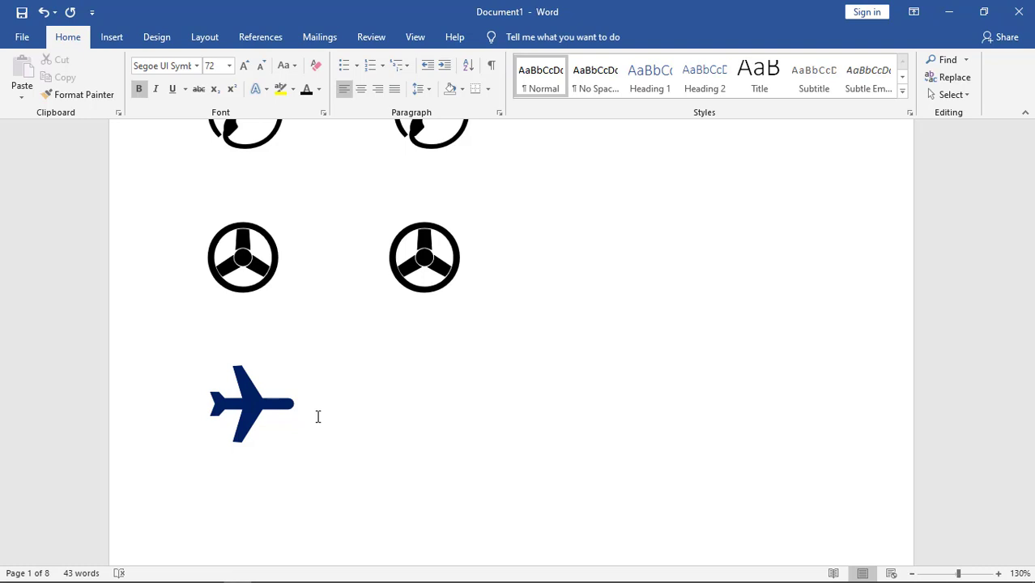
text(2708)
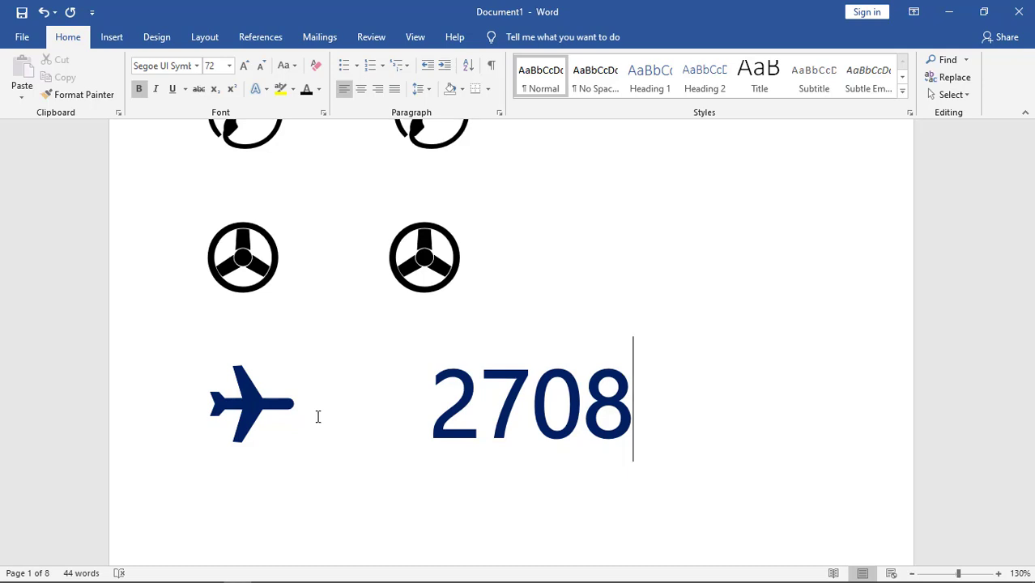
key(alt+x)
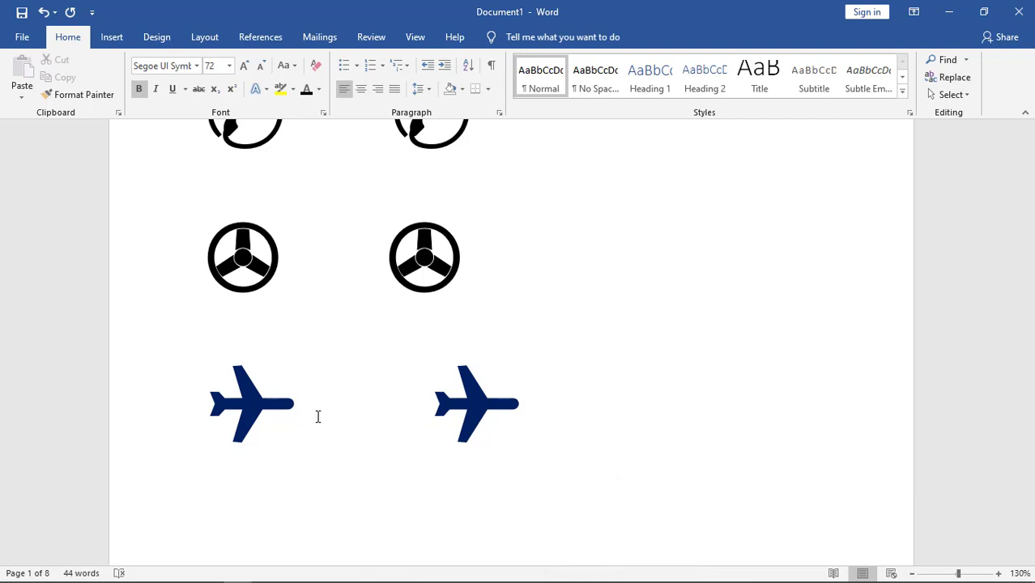
- Enter the code 2709 beside the envelope sample on the second page and convert it to its Unicode symbol
scroll(452, 432, down, 3)
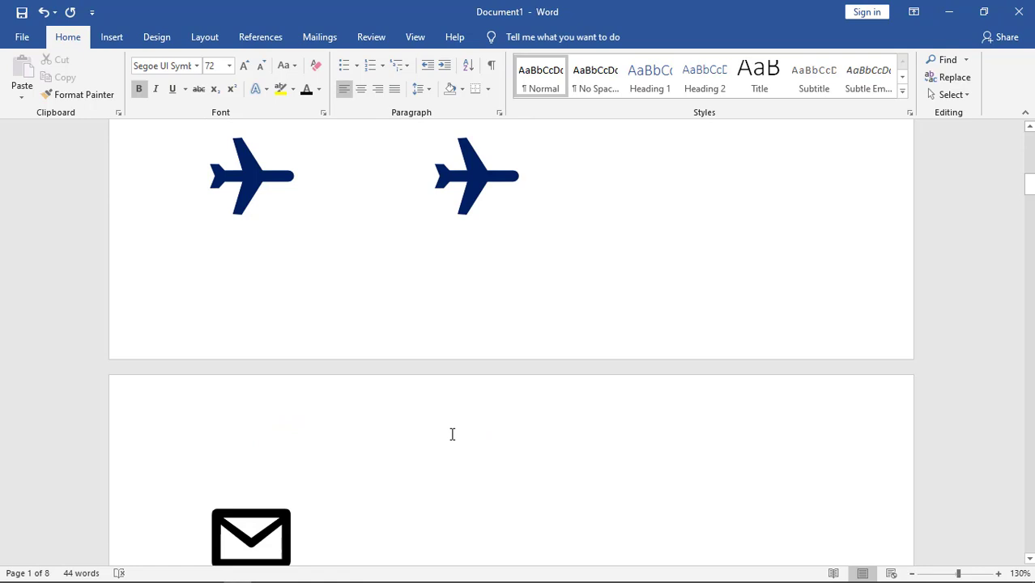
scroll(453, 434, down, 1)
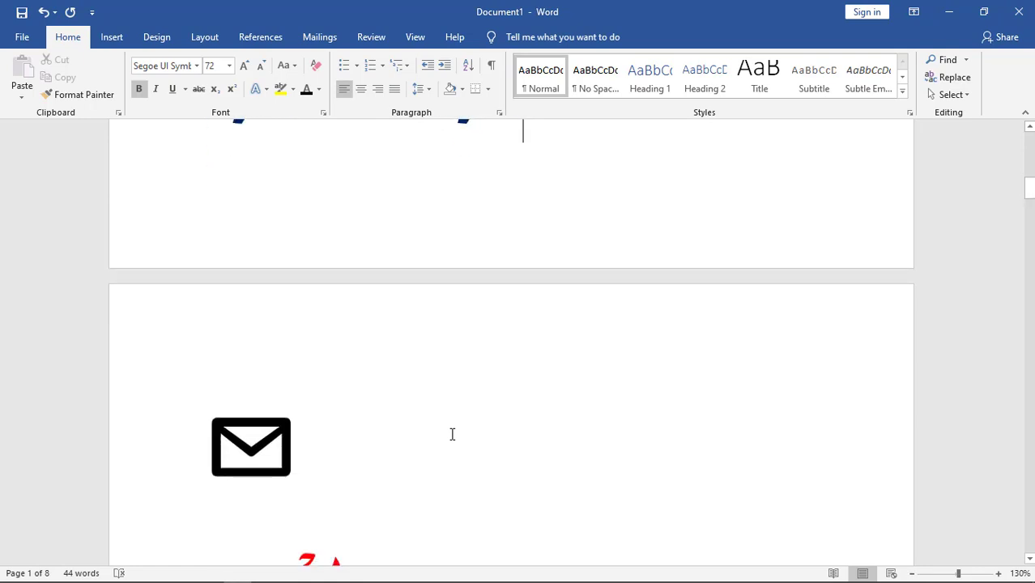
scroll(259, 437, down, 1)
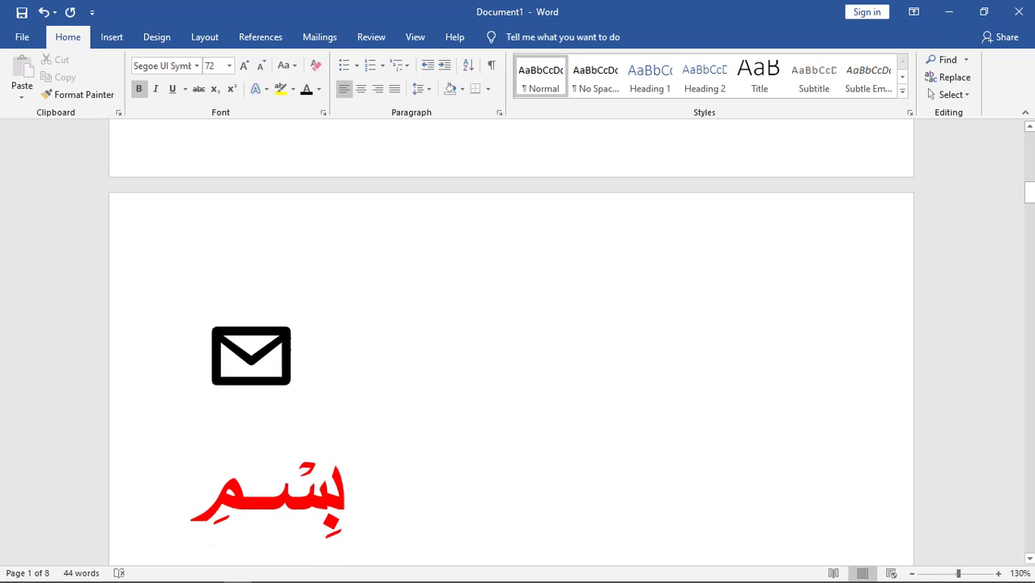
click(308, 348)
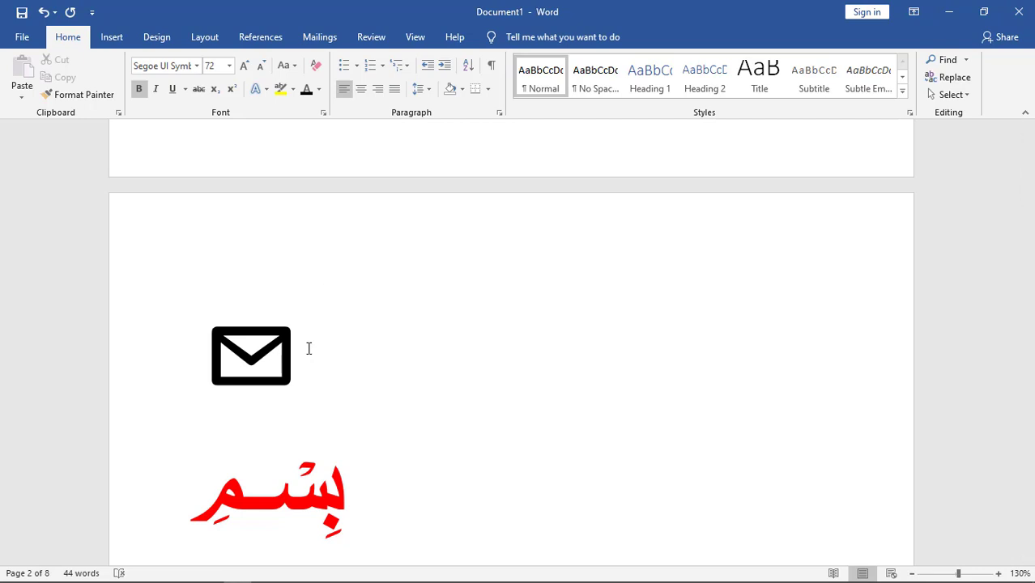
text(270)
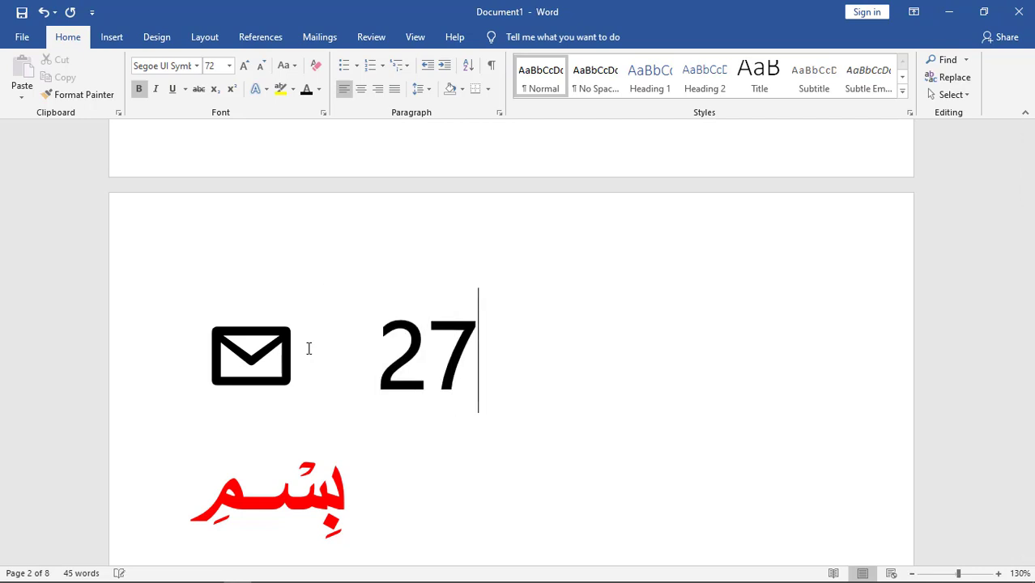
text(9)
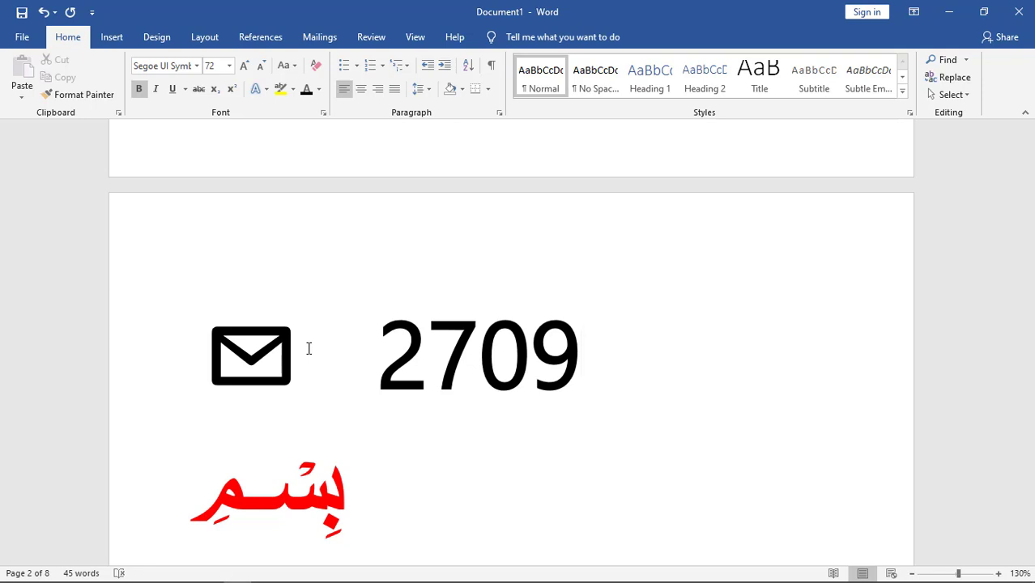
key(alt+x)
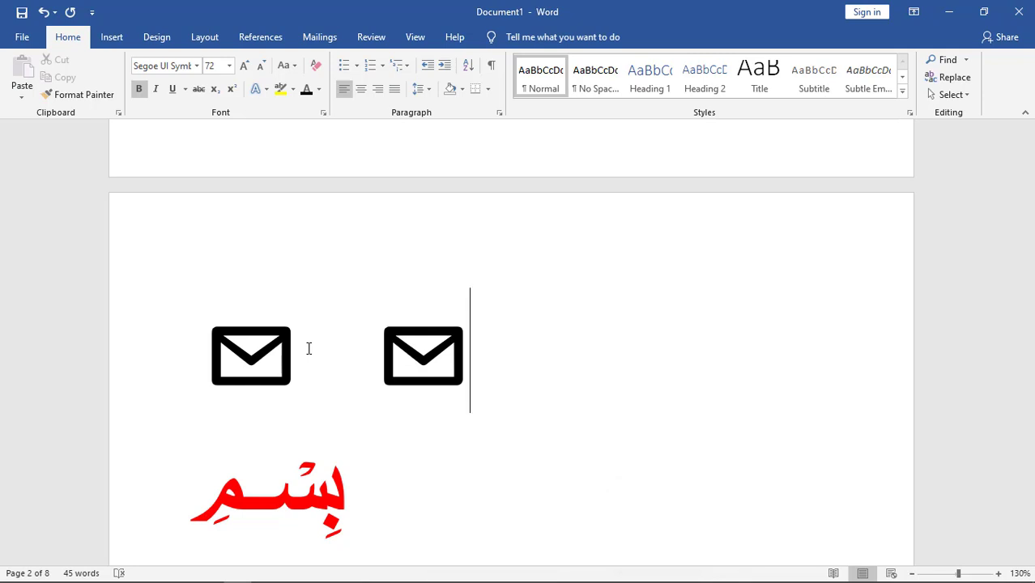
- Enter the code fdfd beside the red Arabic sample below the envelopes and convert it to its Unicode symbol
scroll(309, 348, down, 3)
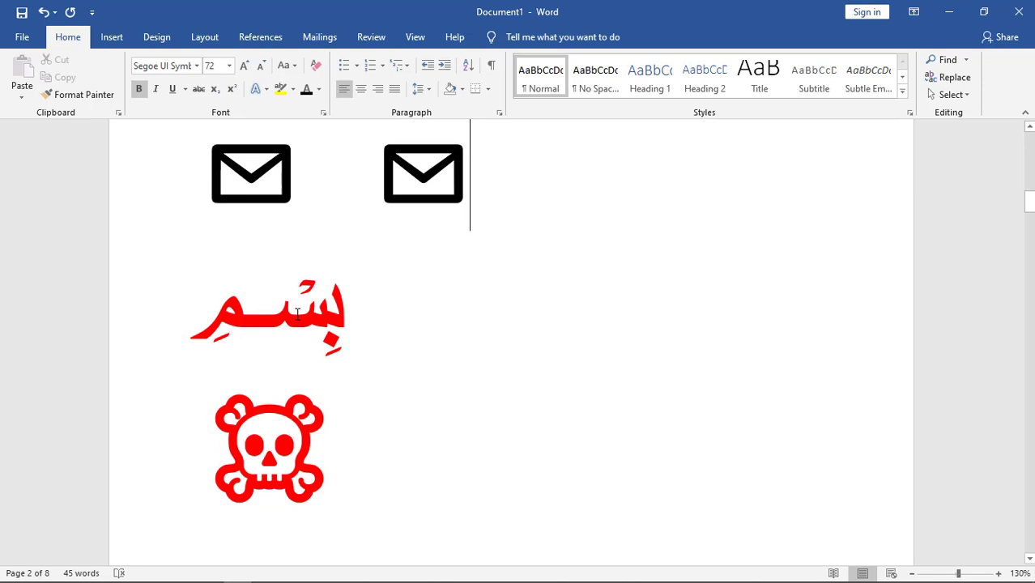
click(353, 321)
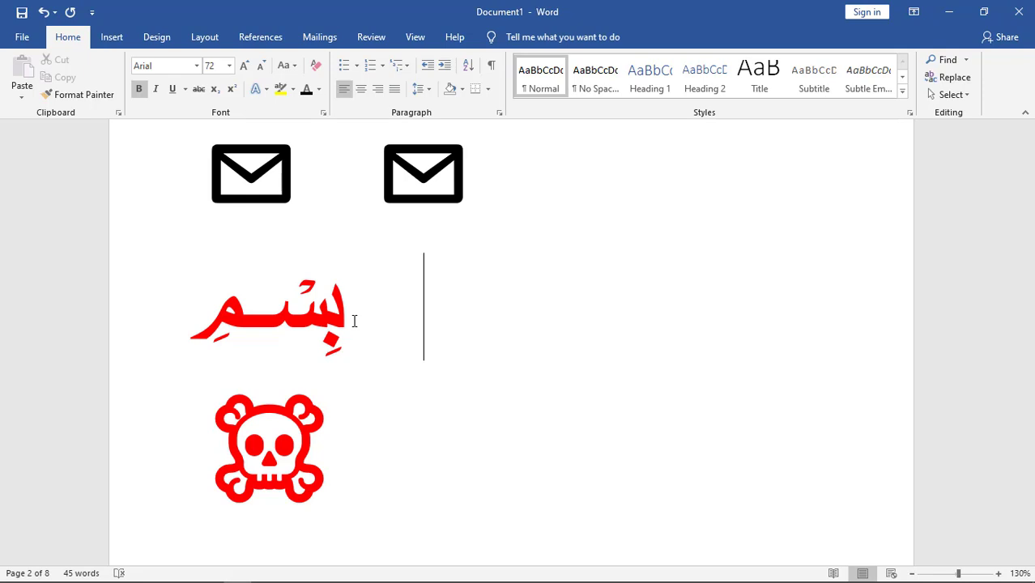
text(fdfd)
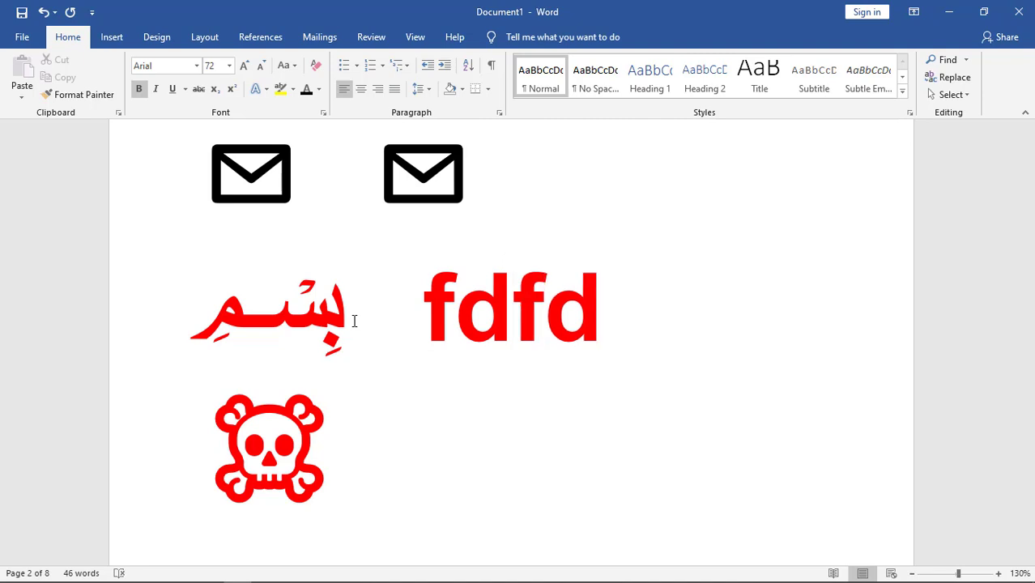
key(alt+x)
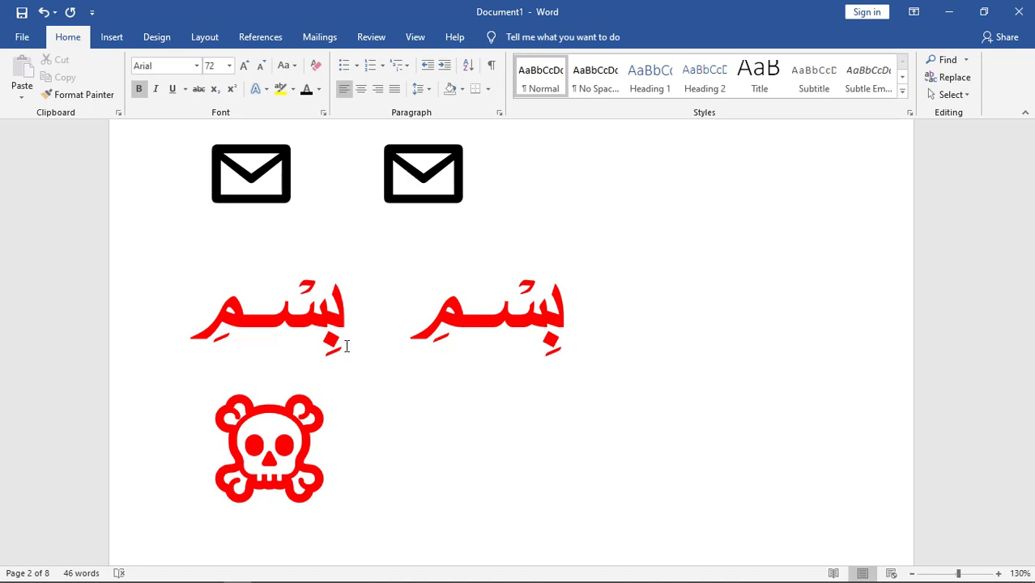
- Enter the code 2620 beside the red skull-and-crossbones sample and convert it to its Unicode symbol
scroll(315, 443, down, 3)
scroll(278, 348, down, 1)
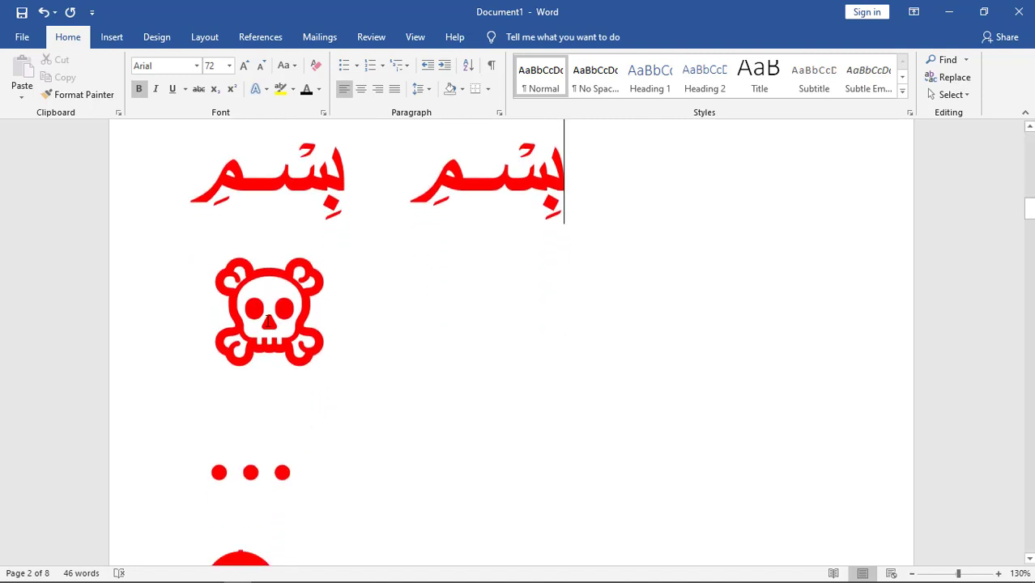
click(327, 302)
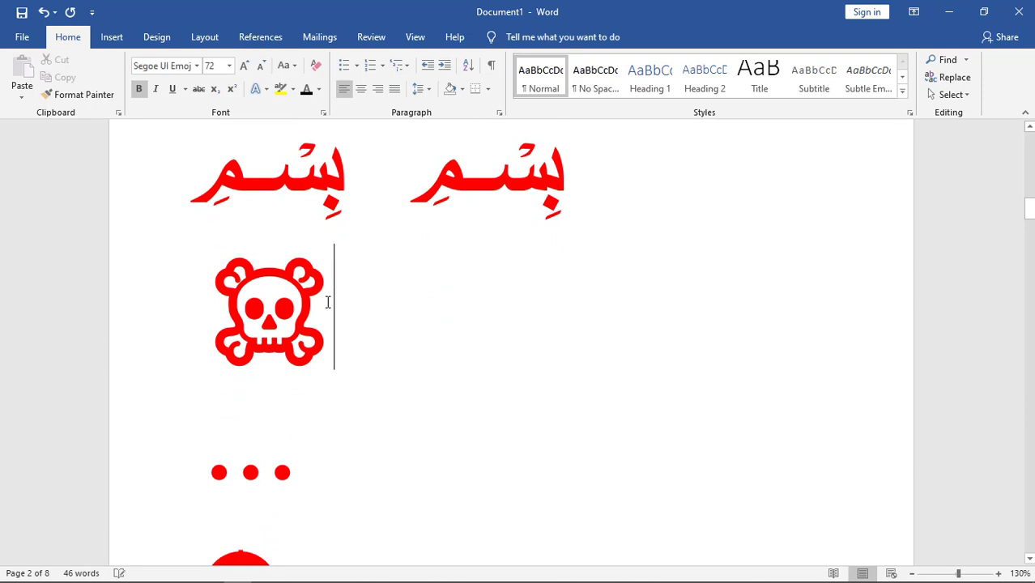
key(Tab)
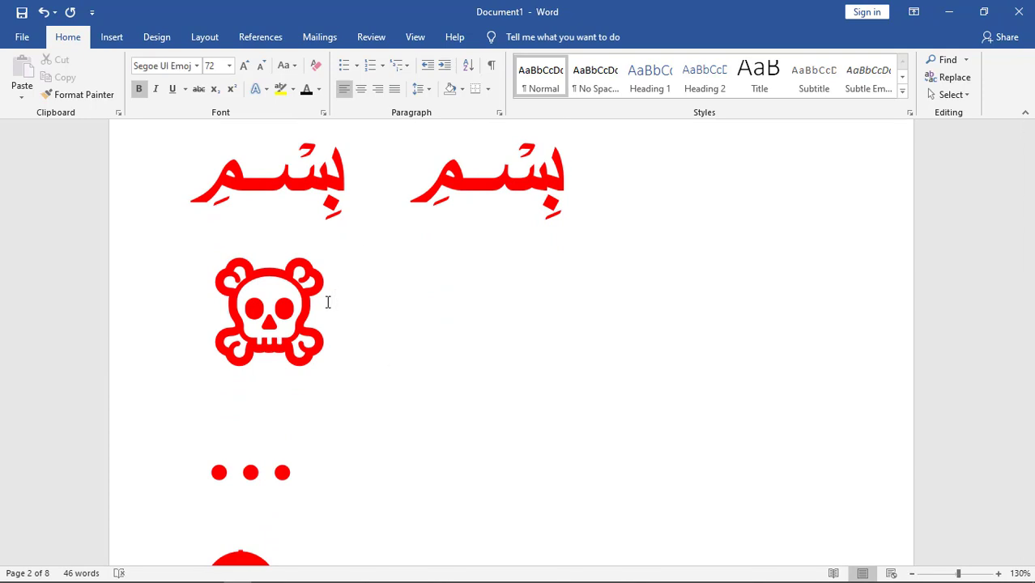
text(2620)
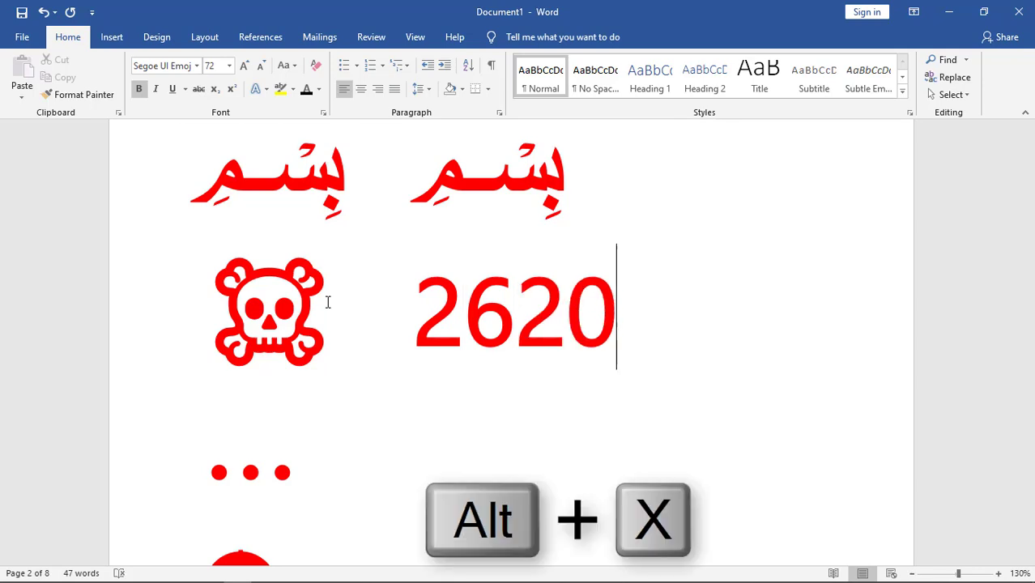
key(alt+x)
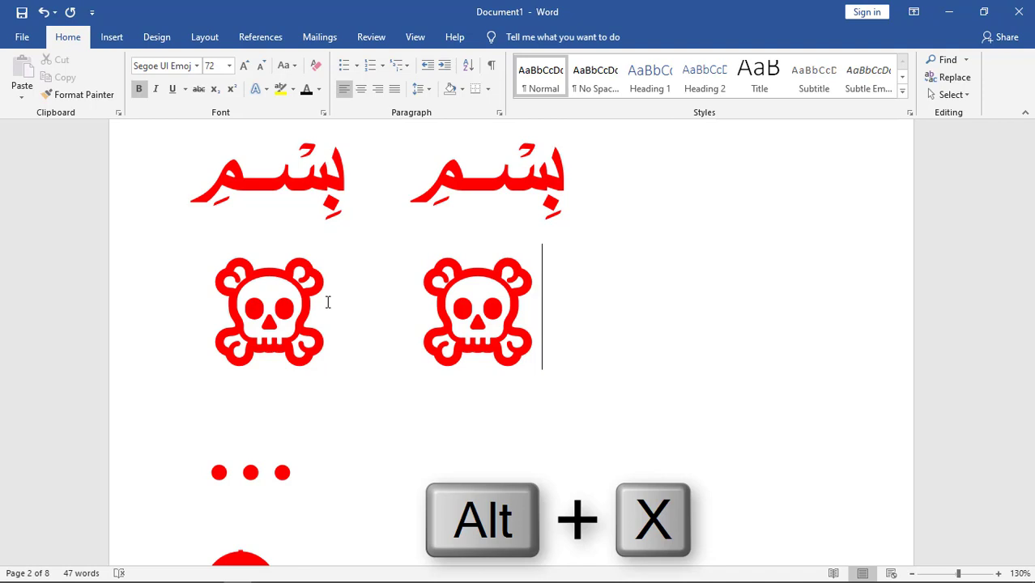
- Enter the code 2602 beside the plain red umbrella sample and convert it to its Unicode symbol
scroll(326, 300, down, 5)
click(299, 351)
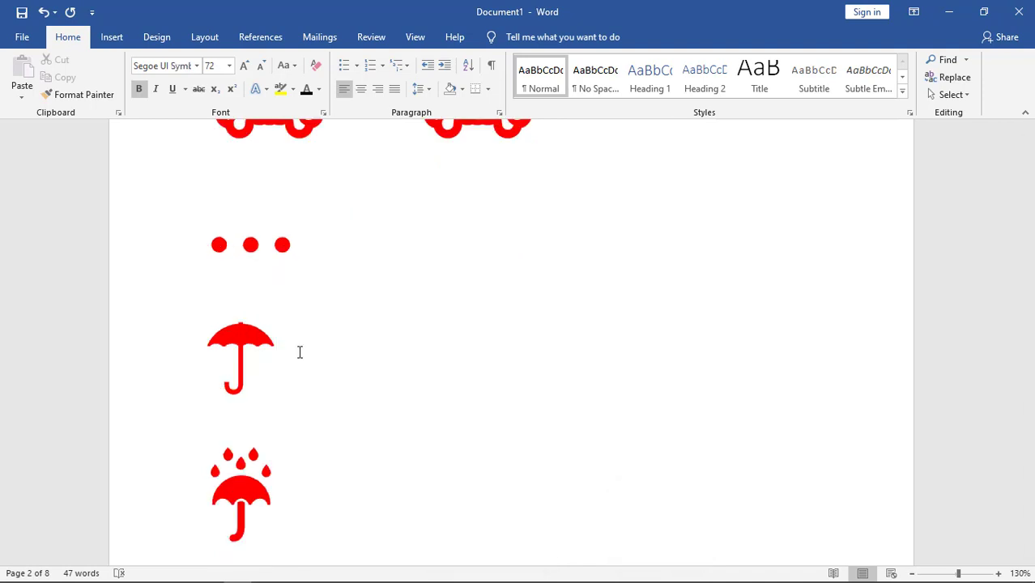
text(26)
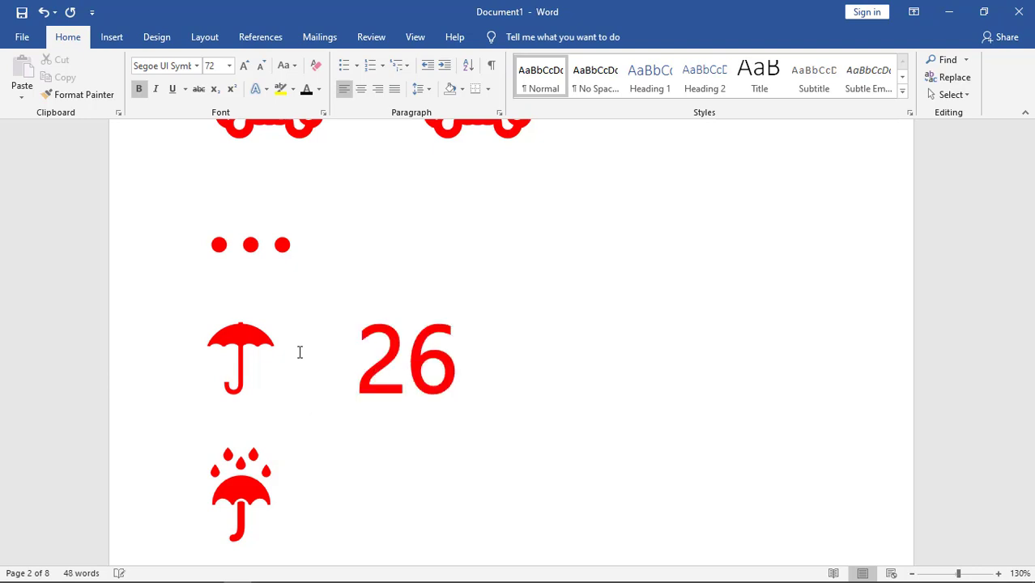
text(02)
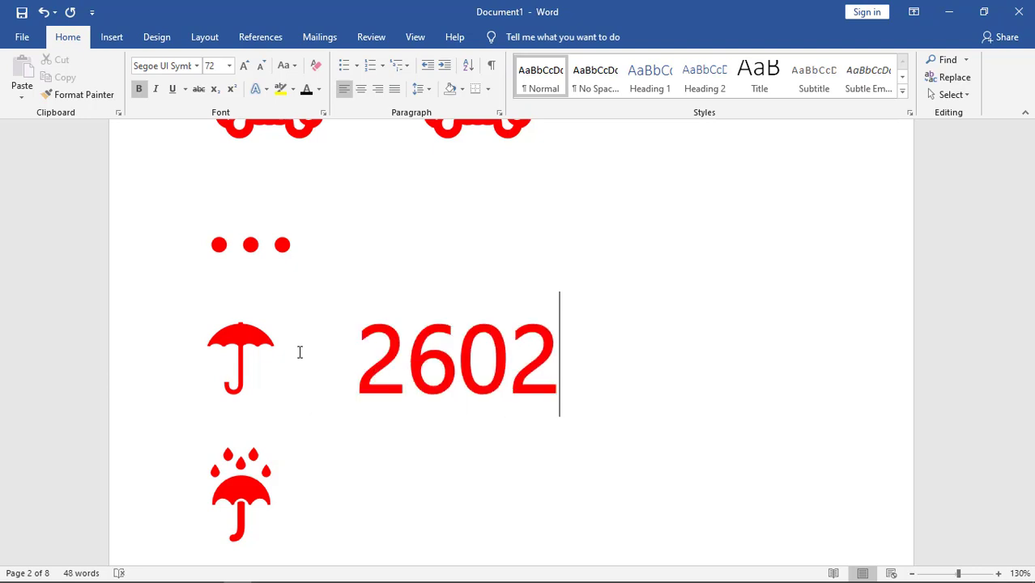
key(alt+x)
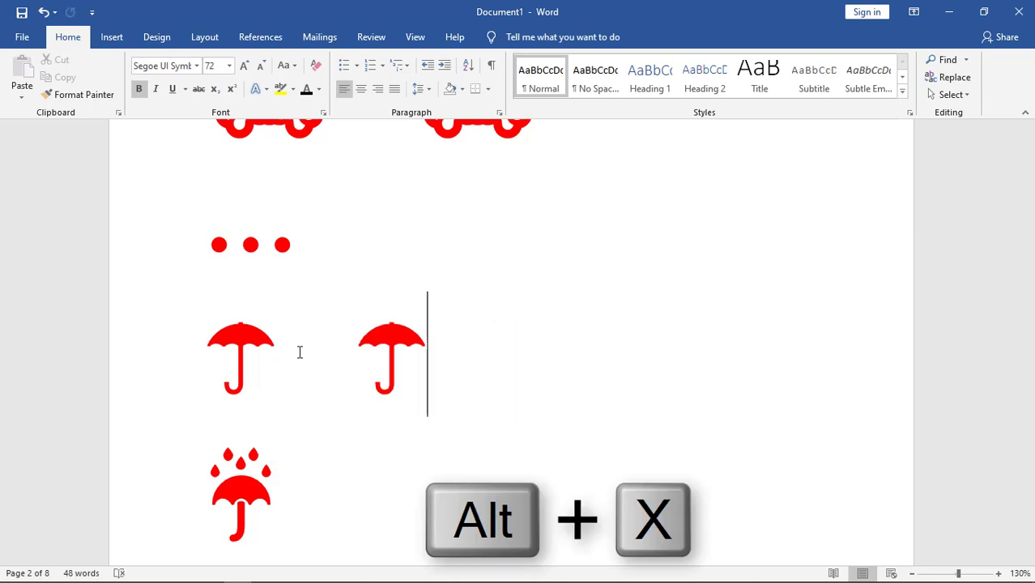
- Enter the code 2614 beside the umbrella-with-raindrops sample and convert it to its Unicode symbol
scroll(302, 354, down, 2)
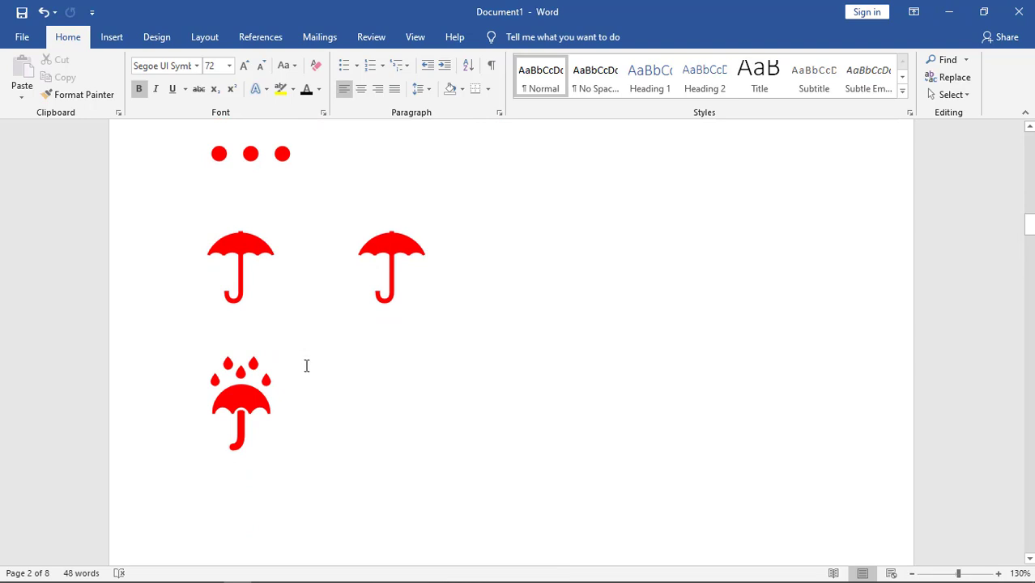
scroll(305, 361, down, 1)
click(308, 366)
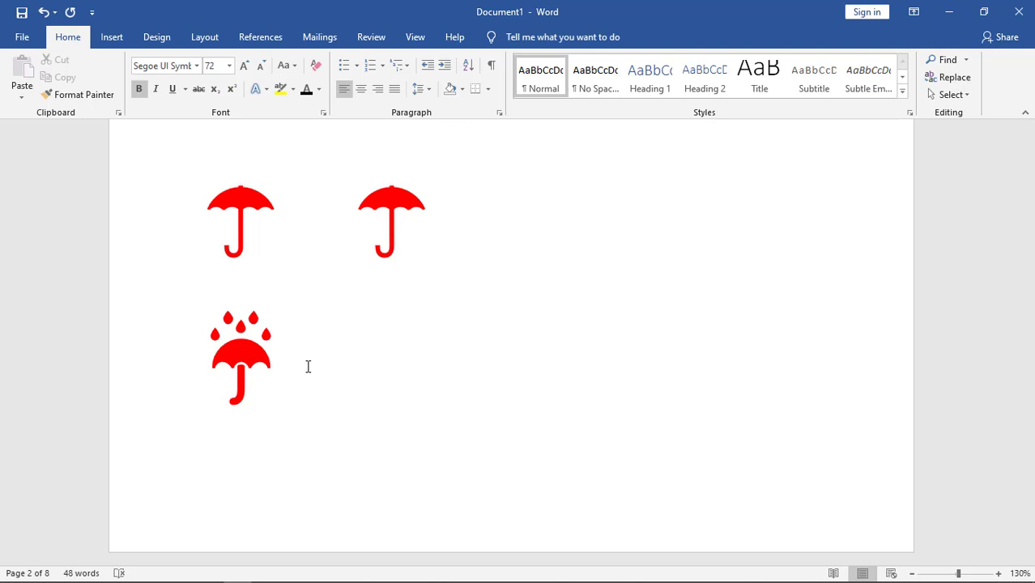
text(2614)
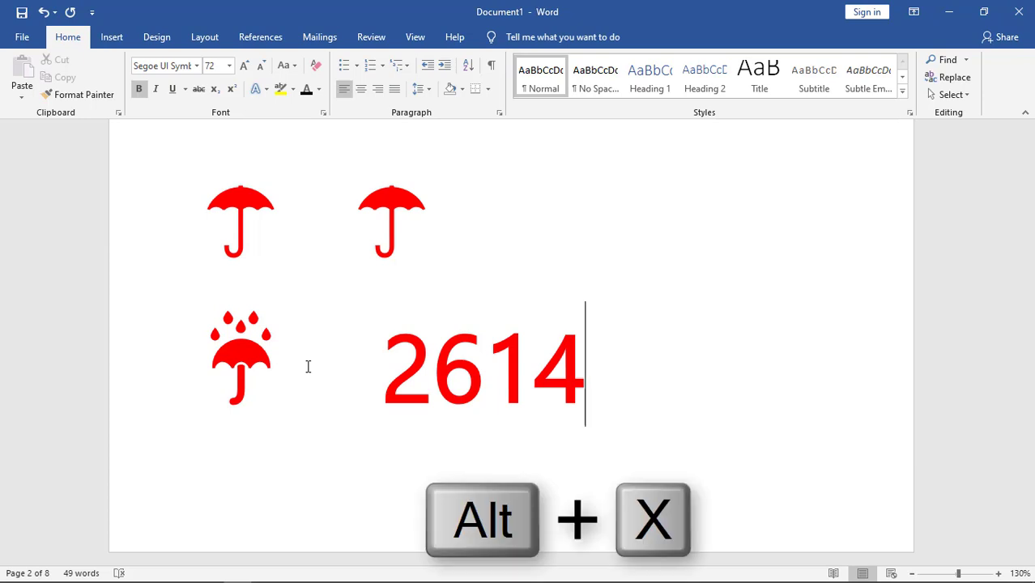
key(alt+x)
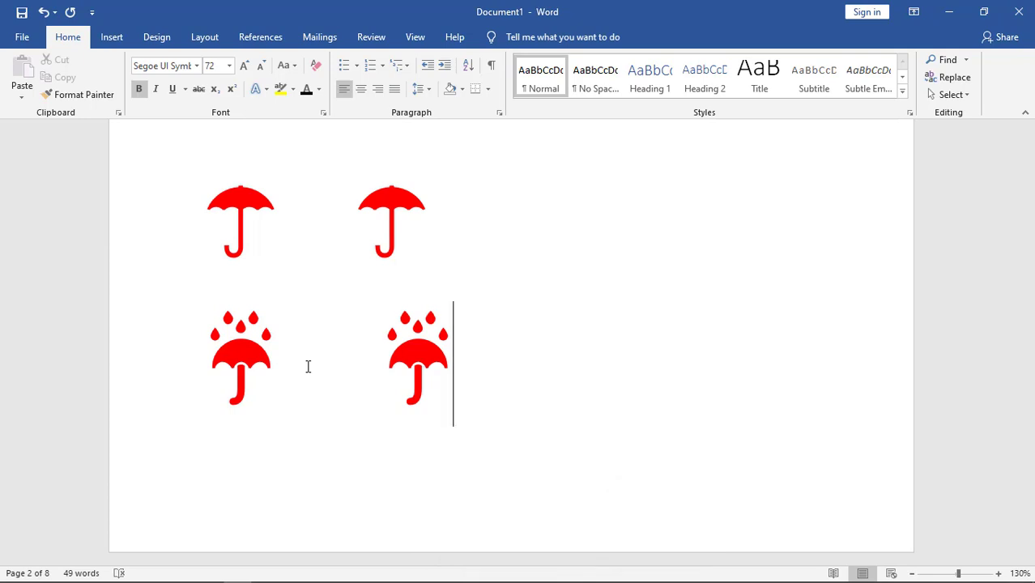
- Enter the code 2605 beside the red star sample on the third page and convert it to its Unicode symbol
scroll(333, 365, down, 6)
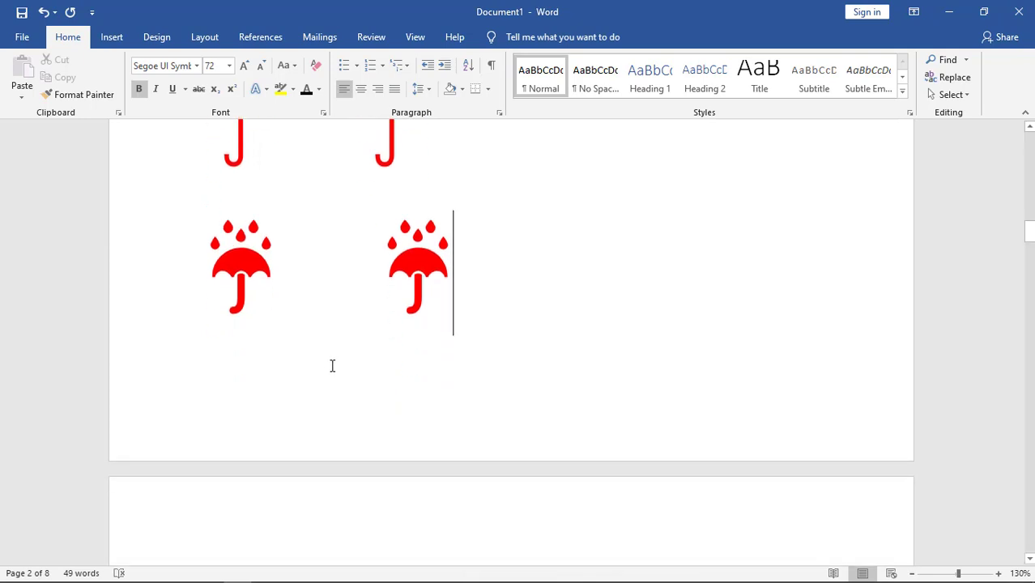
scroll(337, 366, down, 1)
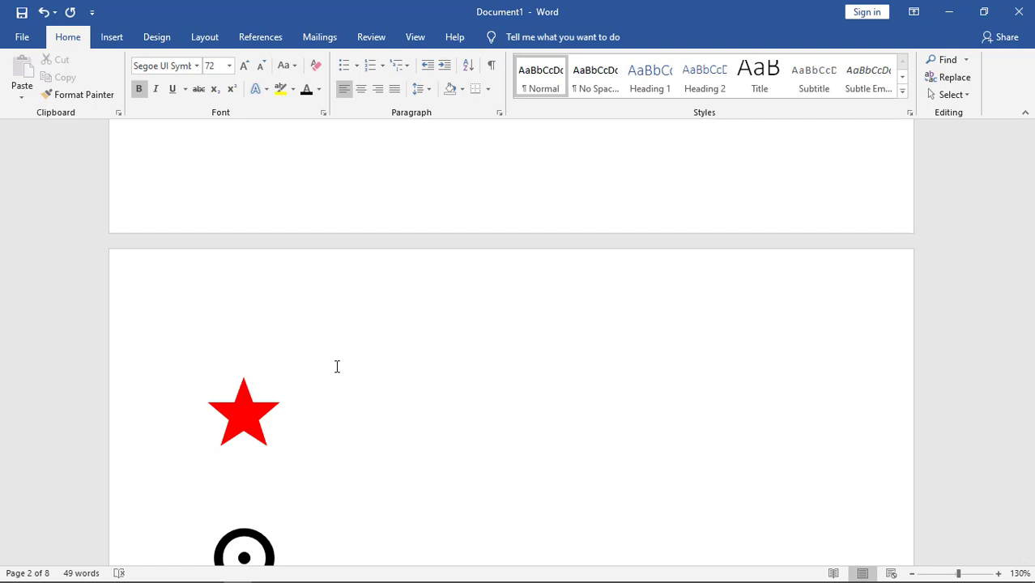
scroll(337, 367, down, 2)
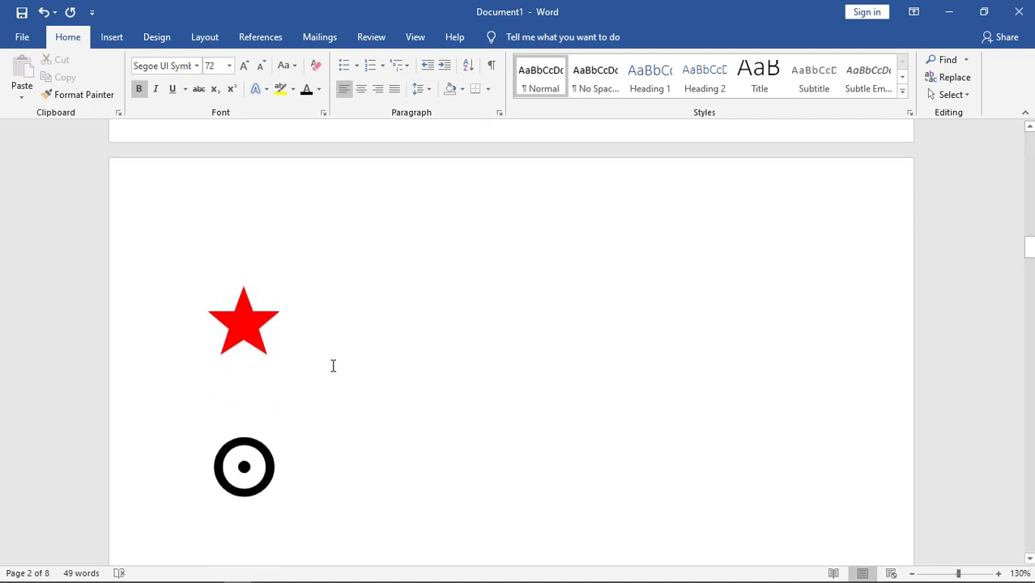
scroll(332, 366, down, 1)
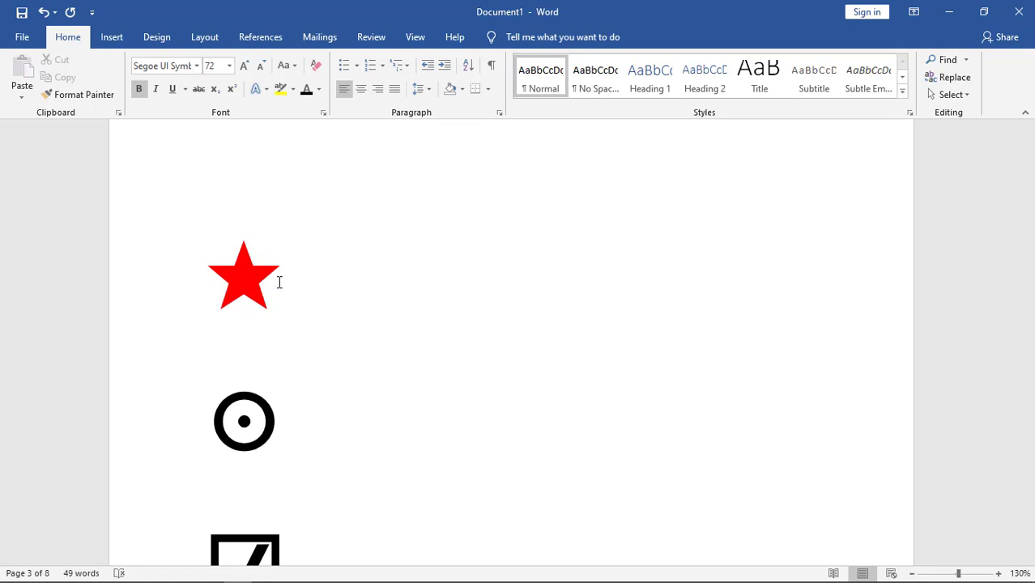
text(2)
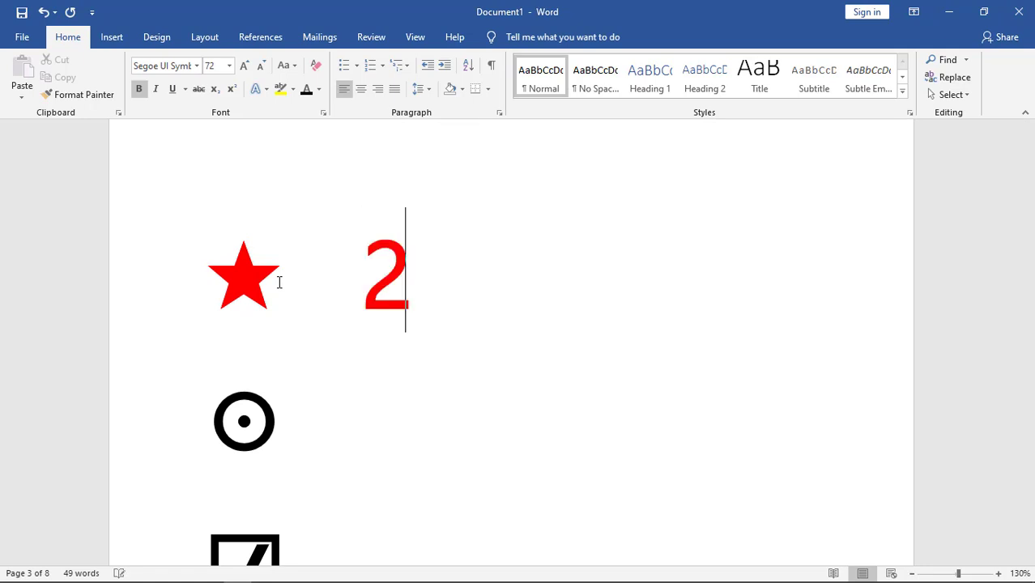
text(605)
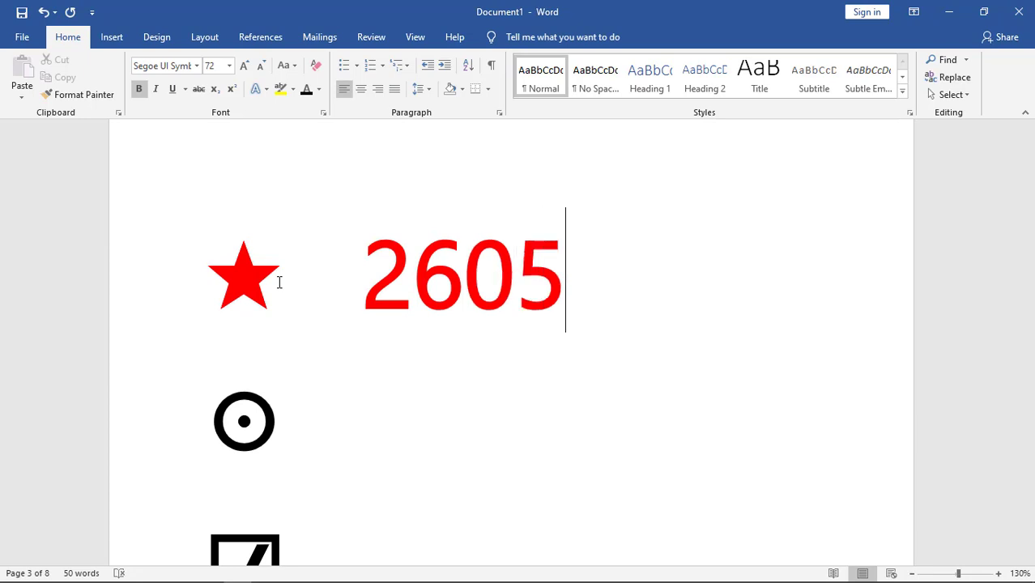
key(alt+x)
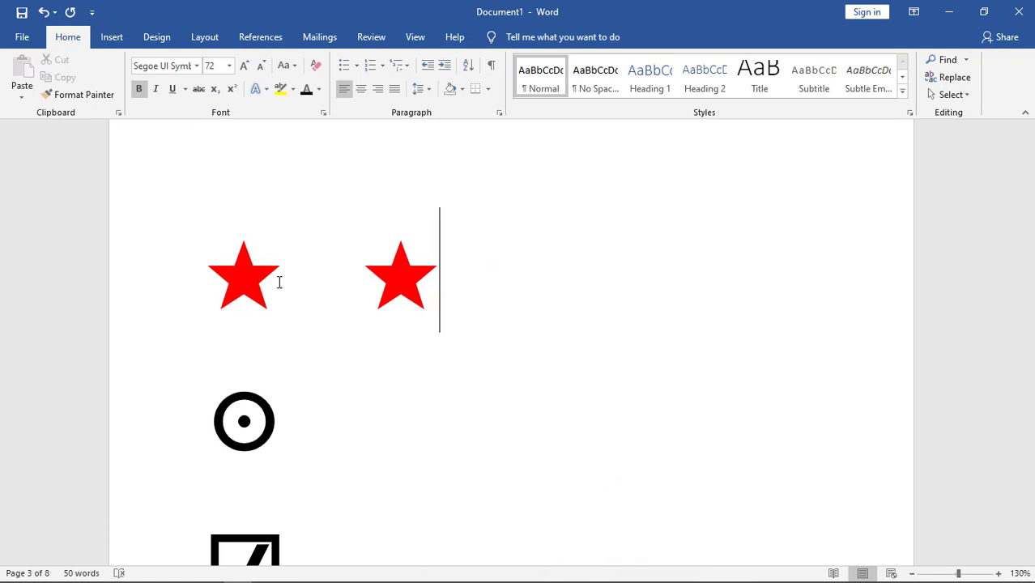
- Enter the code 2611 beside the checked box sample and convert it to its Unicode symbol
scroll(374, 330, down, 3)
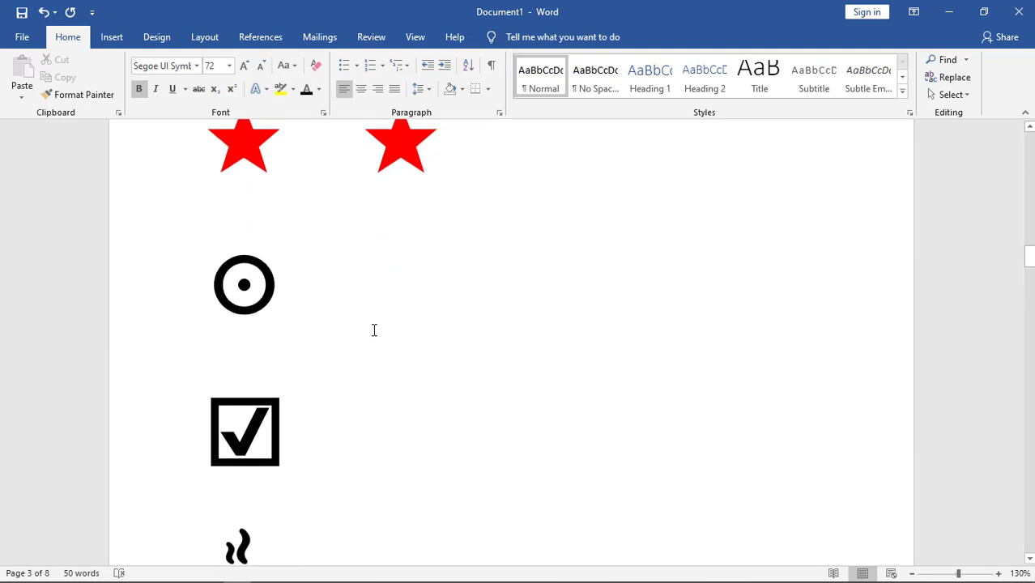
scroll(374, 329, down, 2)
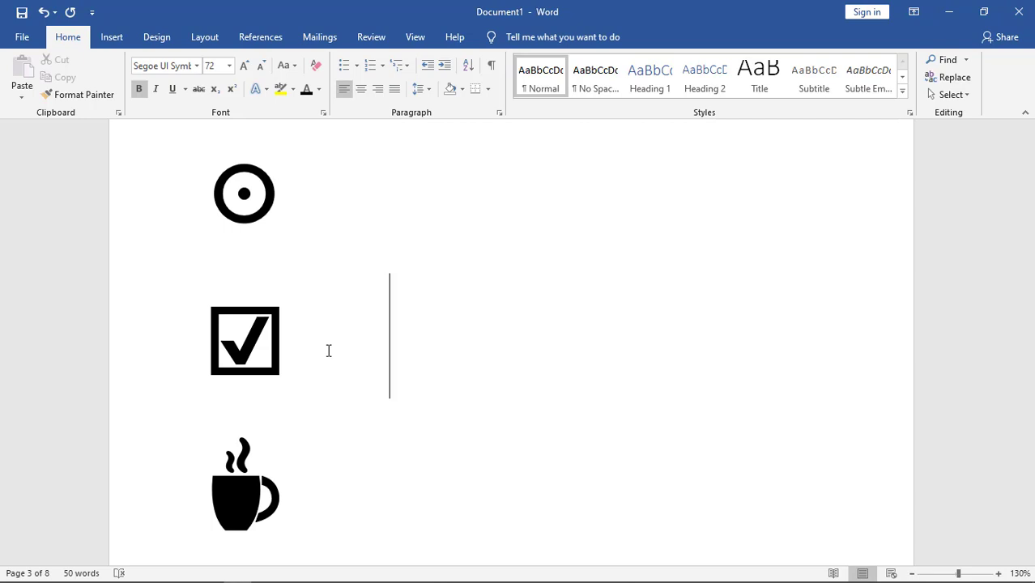
text(2611)
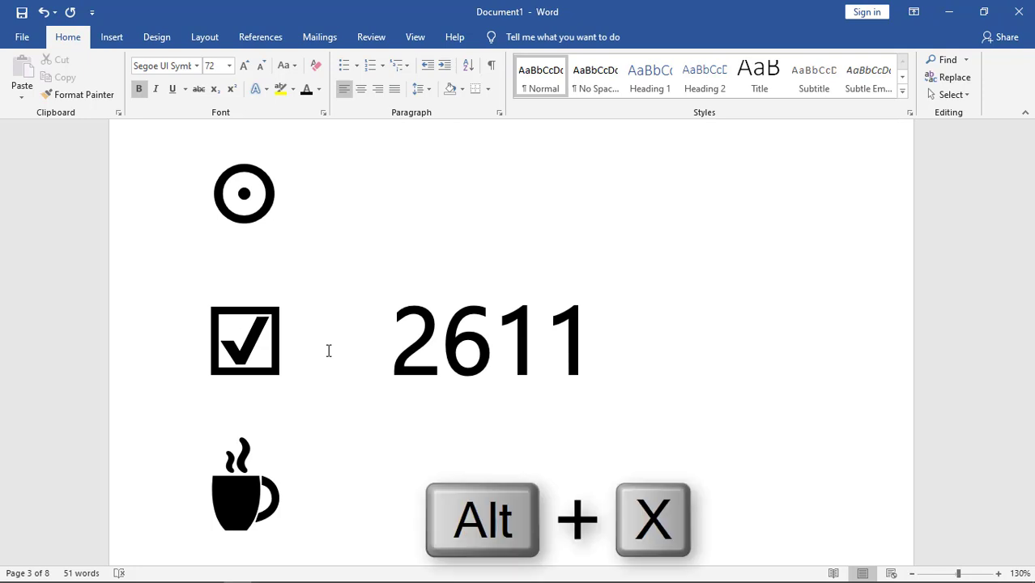
key(alt+x)
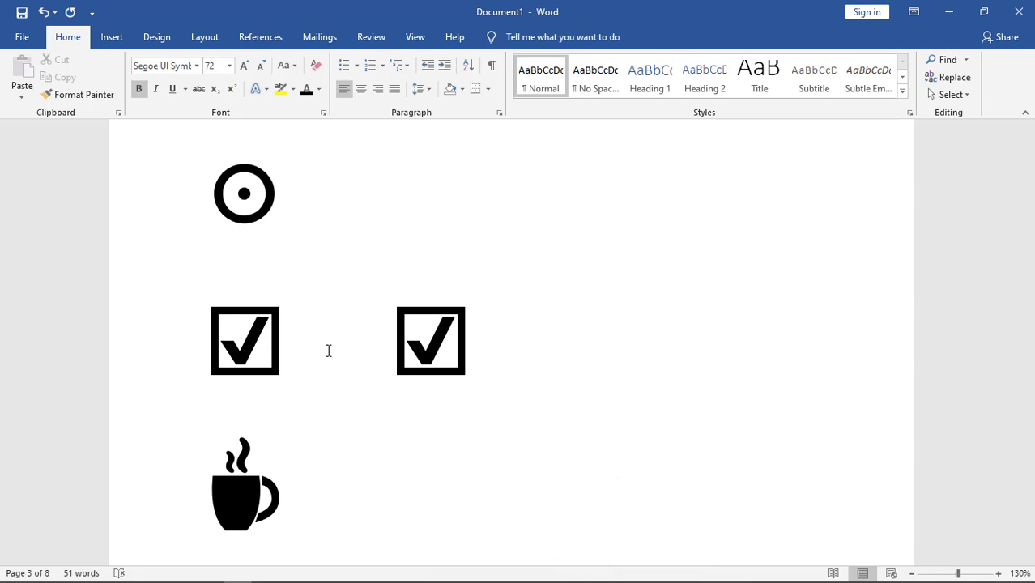
- Enter the code 2615 beside the steaming cup sample and convert it to its Unicode symbol
key(Down)
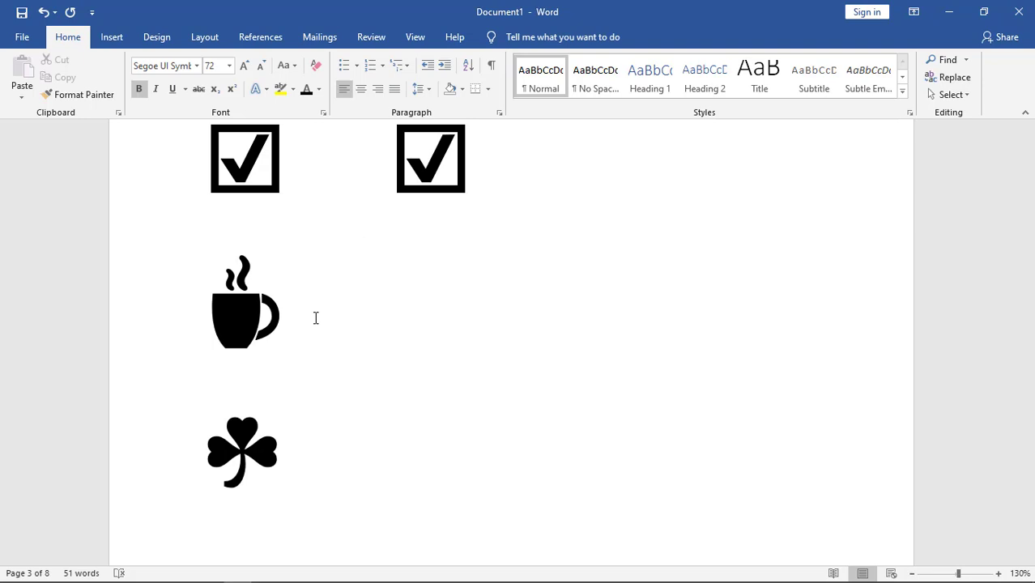
text(26)
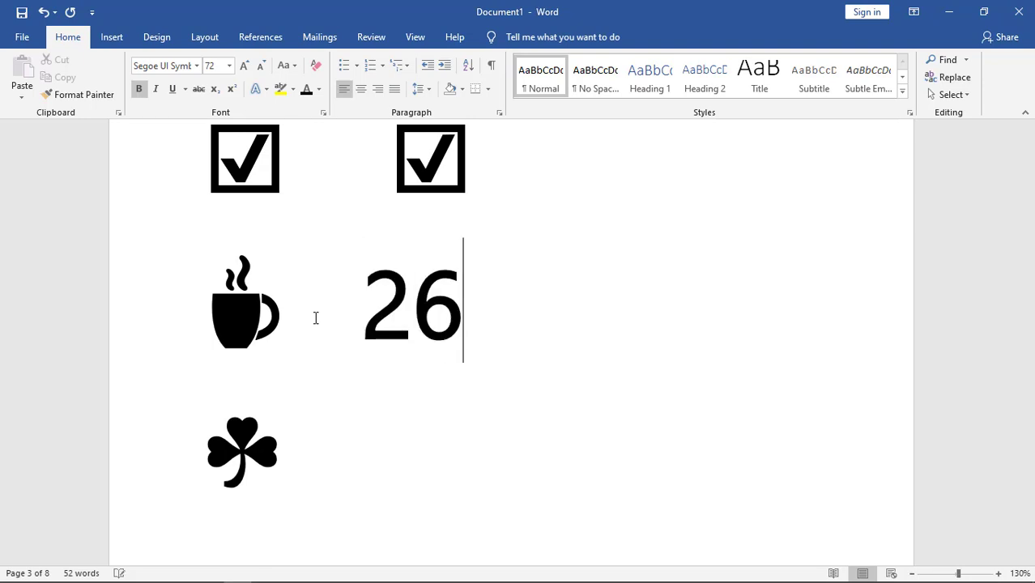
text(15)
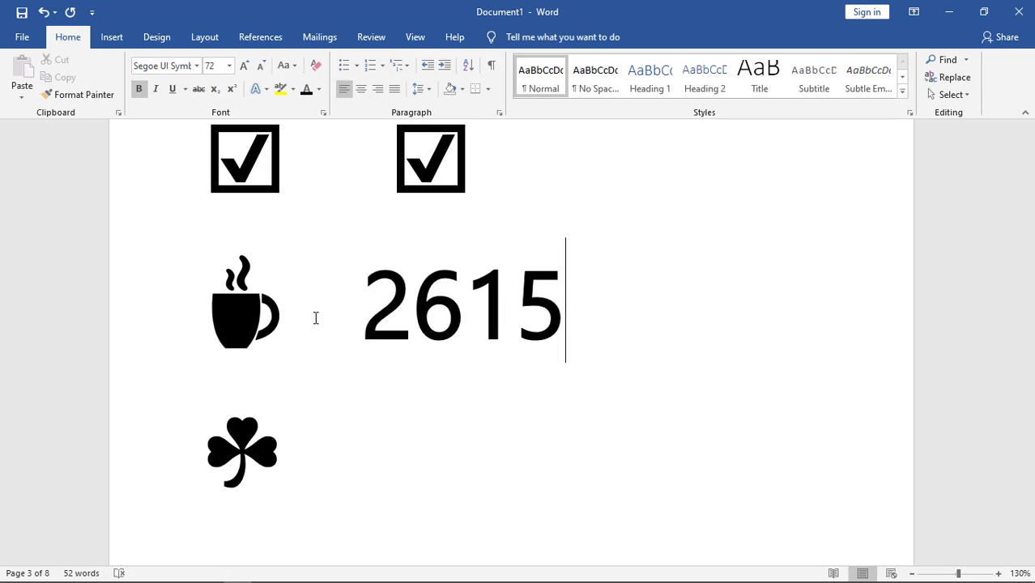
key(alt+x)
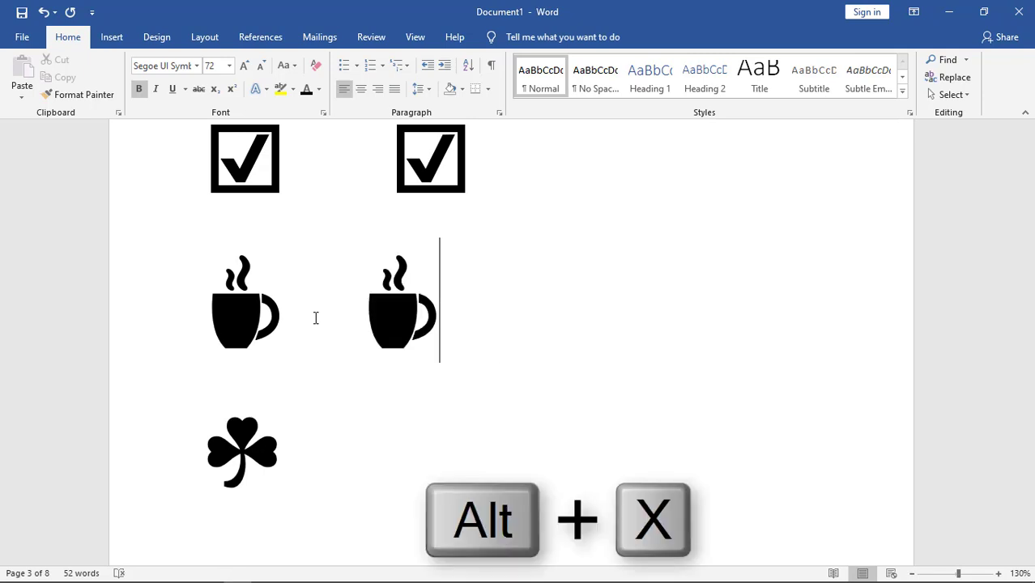
- Enter the code 2640 beside the female sign sample on the fourth page and convert it to its Unicode symbol
scroll(351, 319, down, 6)
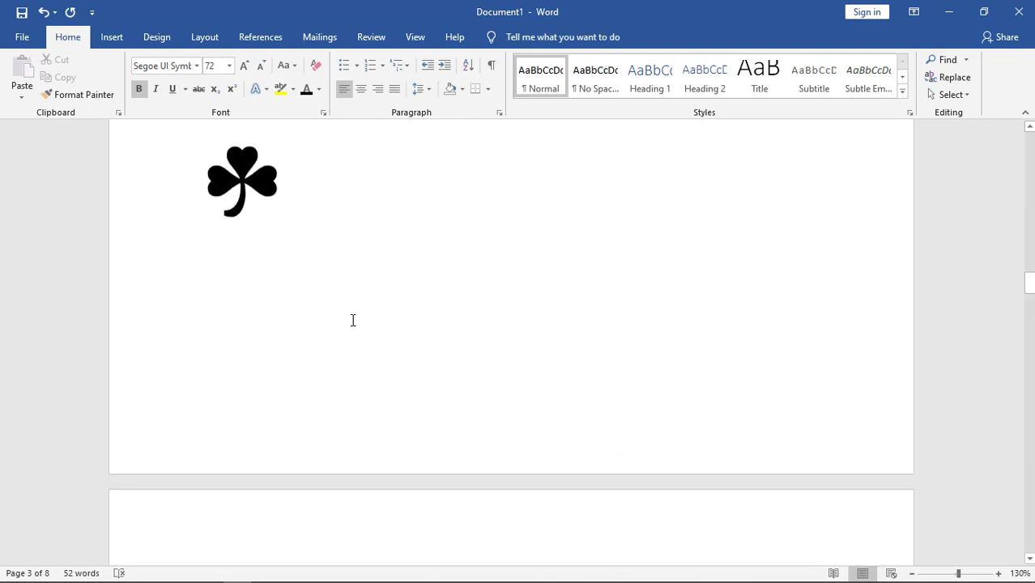
scroll(352, 320, down, 3)
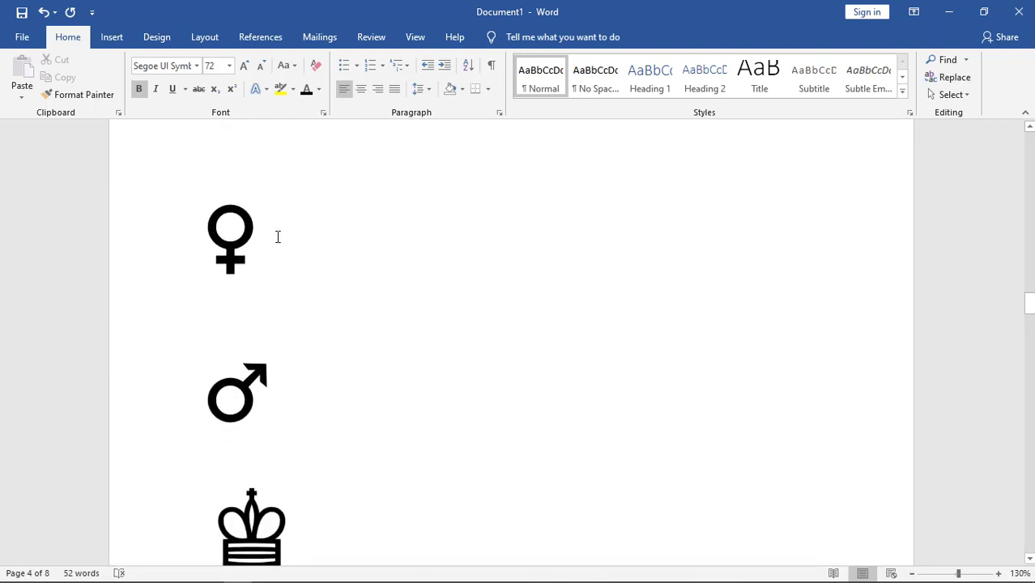
click(277, 236)
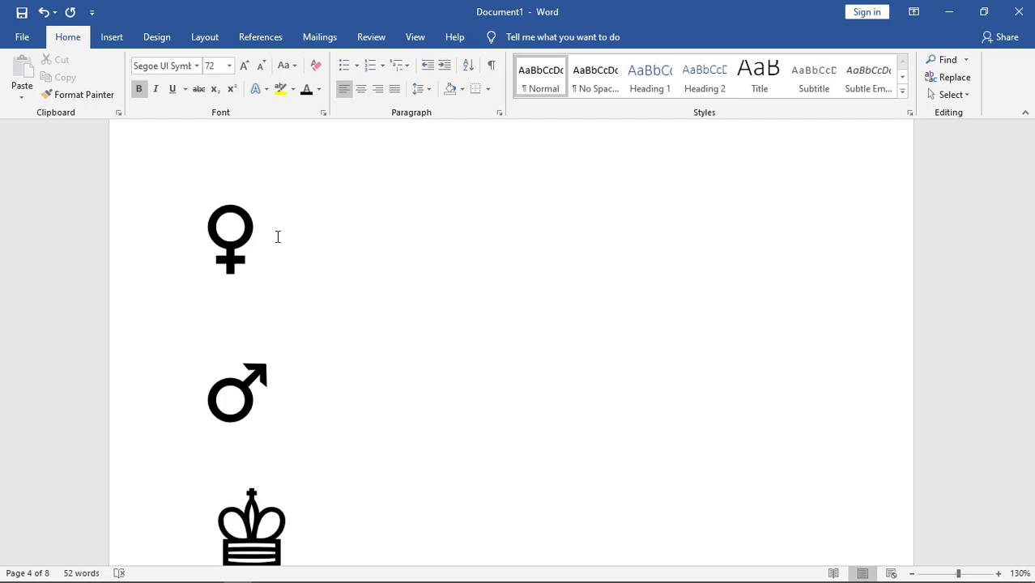
text(2640)
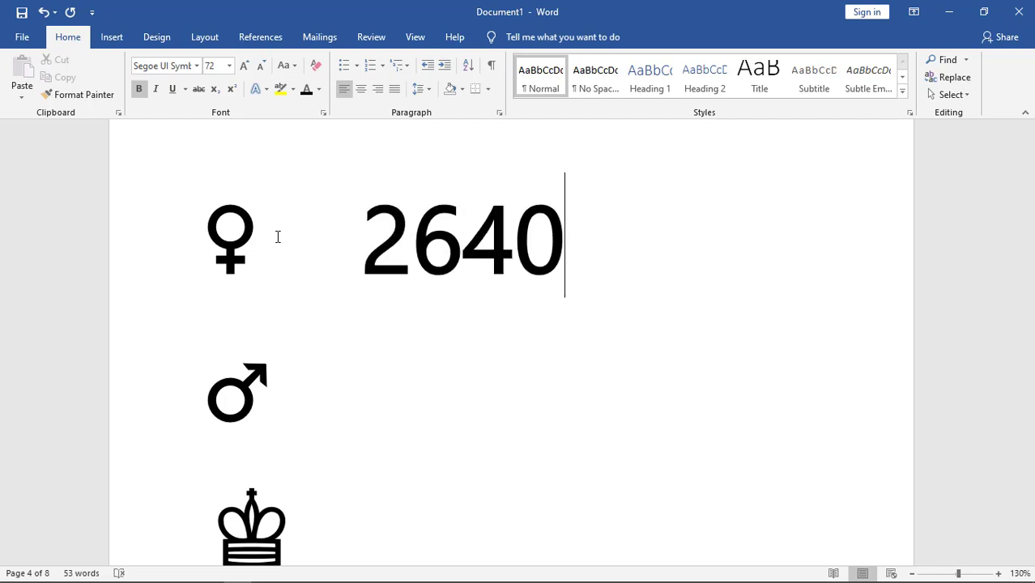
key(alt+x)
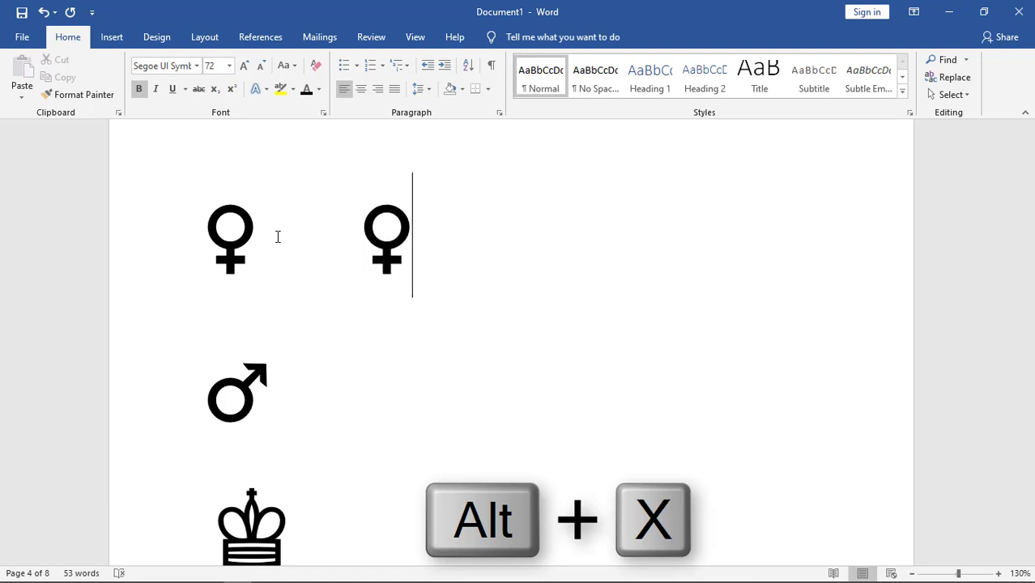
- Enter the code 2642 beside the male sign sample and convert it to its Unicode symbol
click(296, 372)
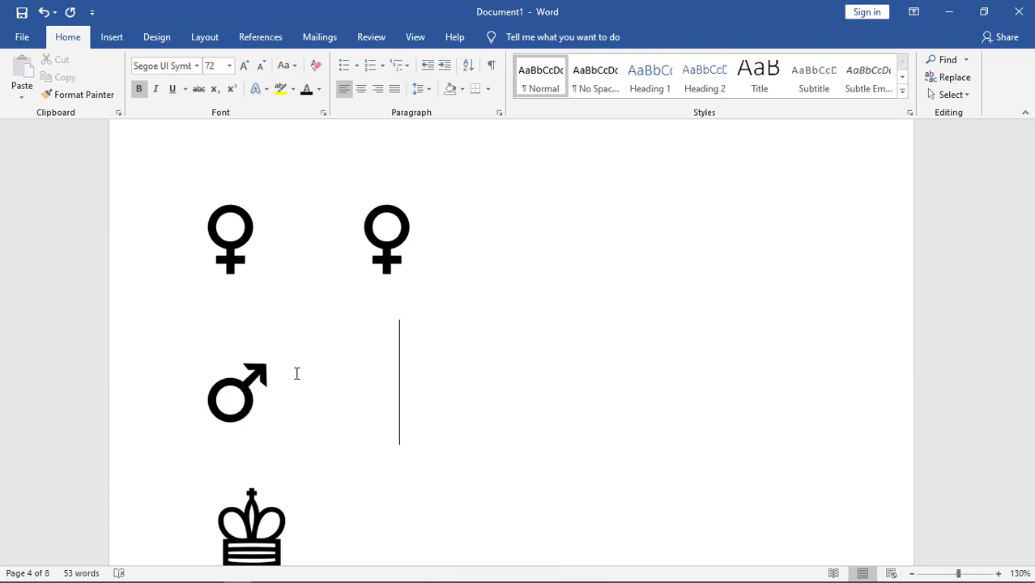
text(26)
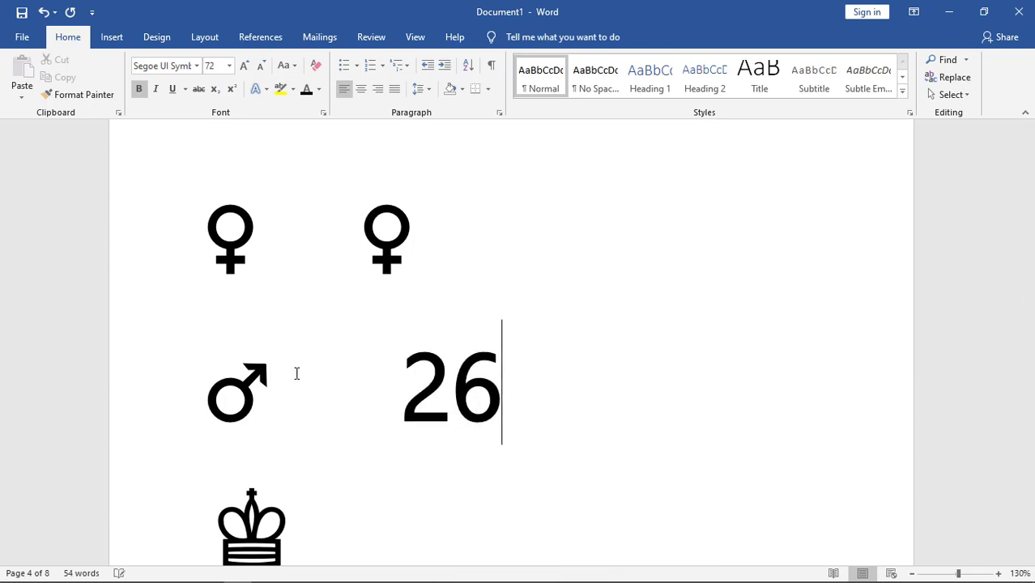
text(42)
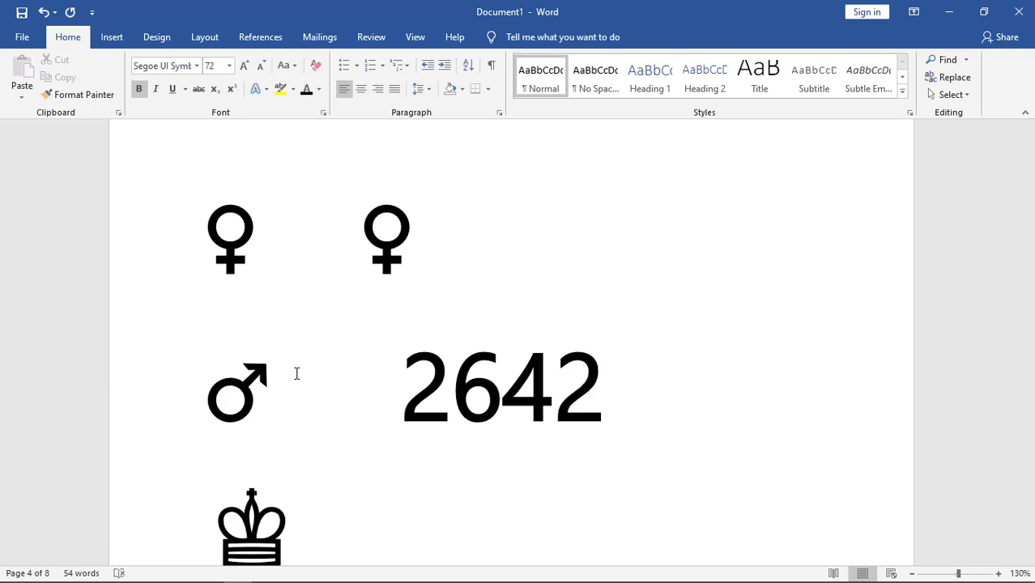
key(alt+x)
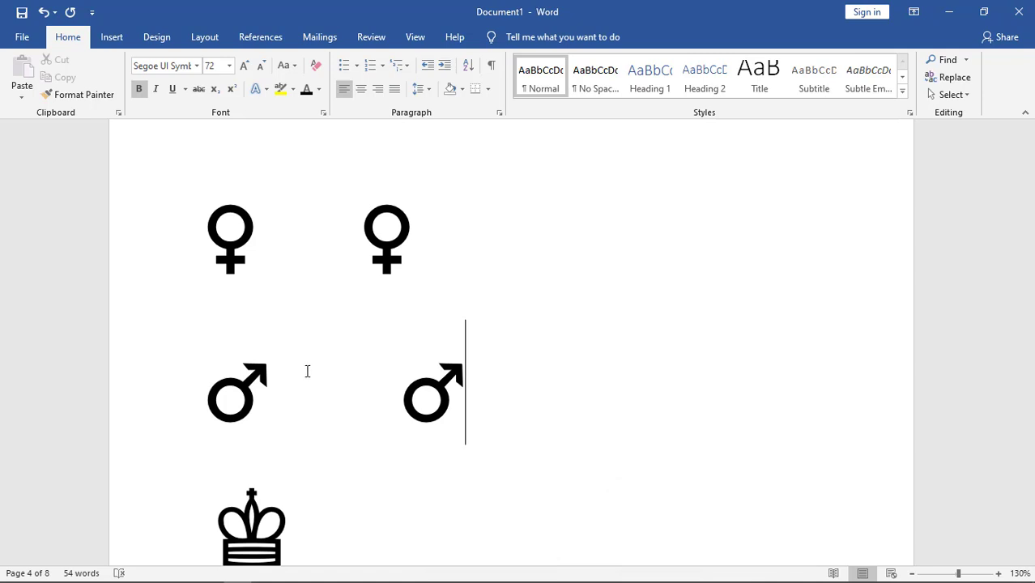
- Enter the code 2654 beside the chess king sample and convert it to its Unicode symbol
scroll(307, 371, down, 3)
click(338, 320)
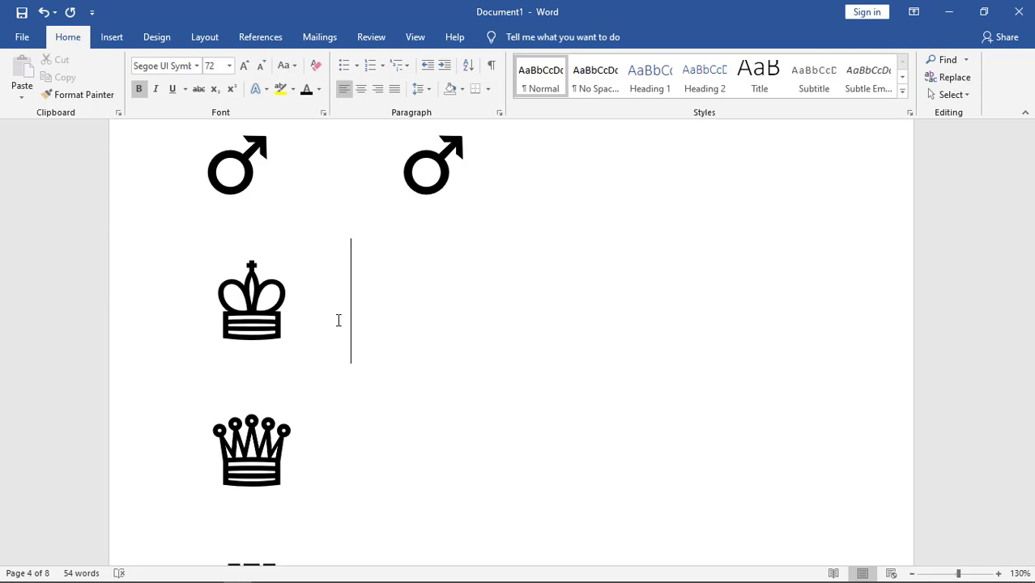
text(26)
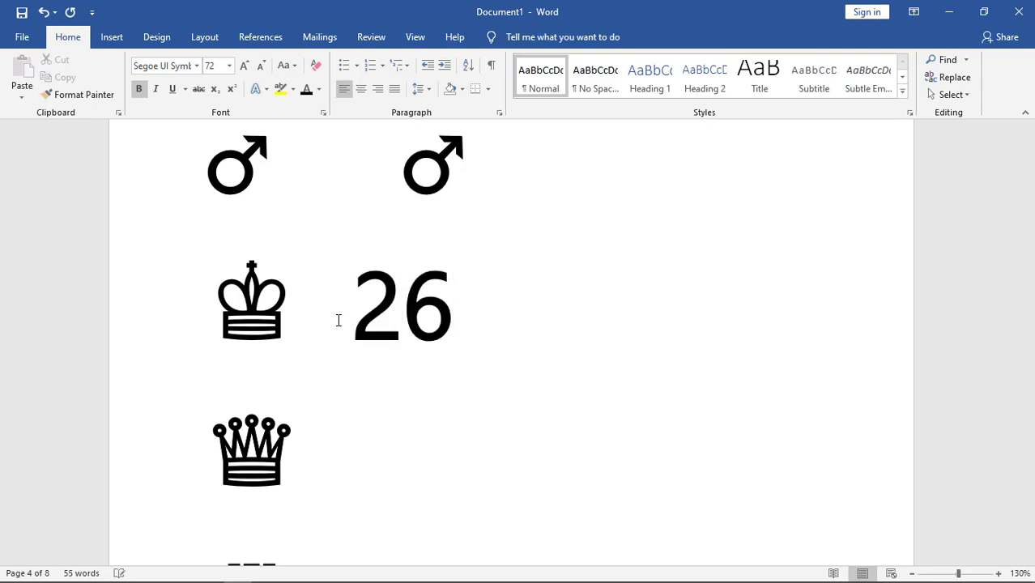
text(54)
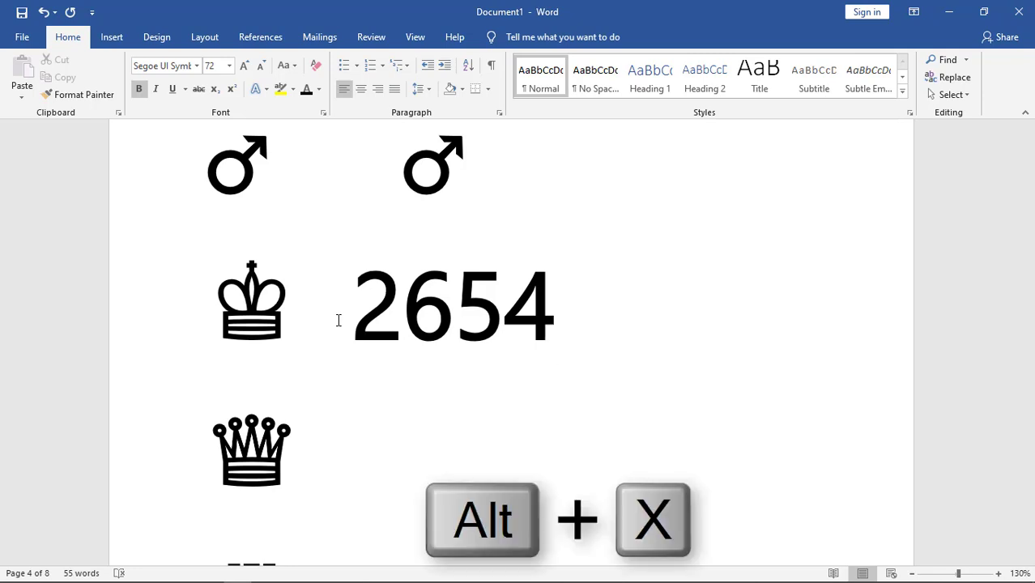
key(alt+x)
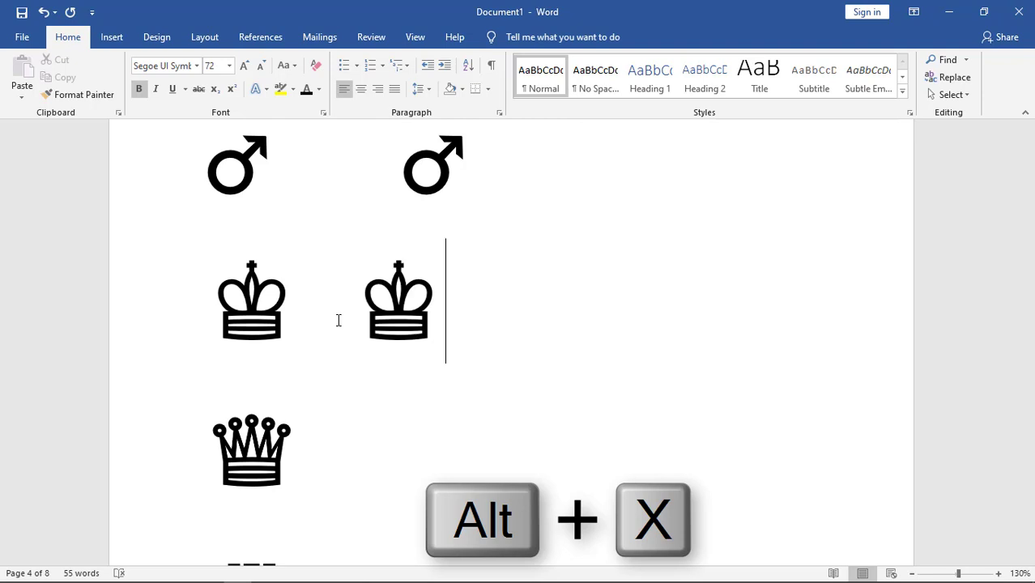
- Enter the code 2655 beside the chess queen sample and convert it to its Unicode symbol
scroll(322, 445, down, 2)
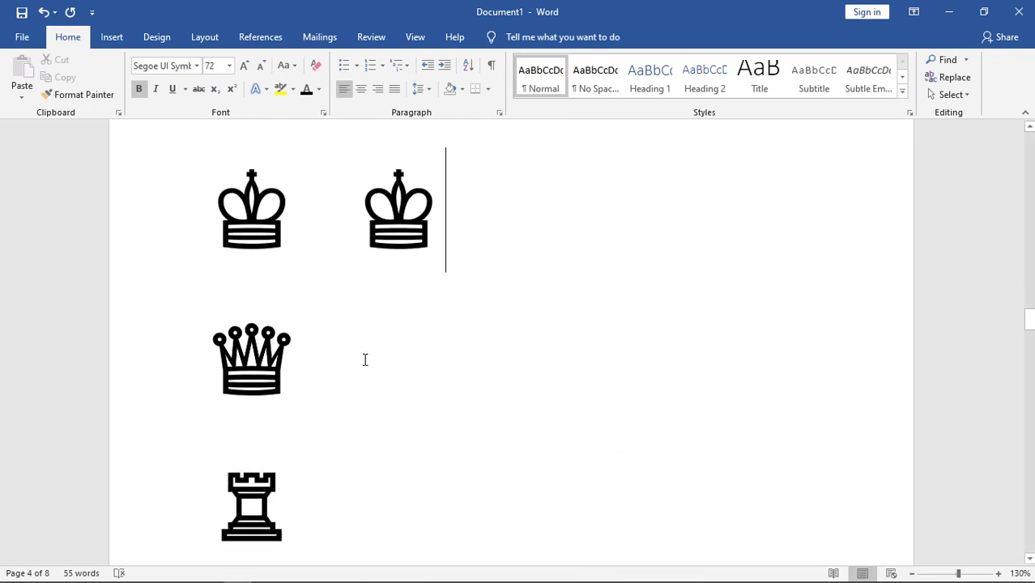
click(364, 359)
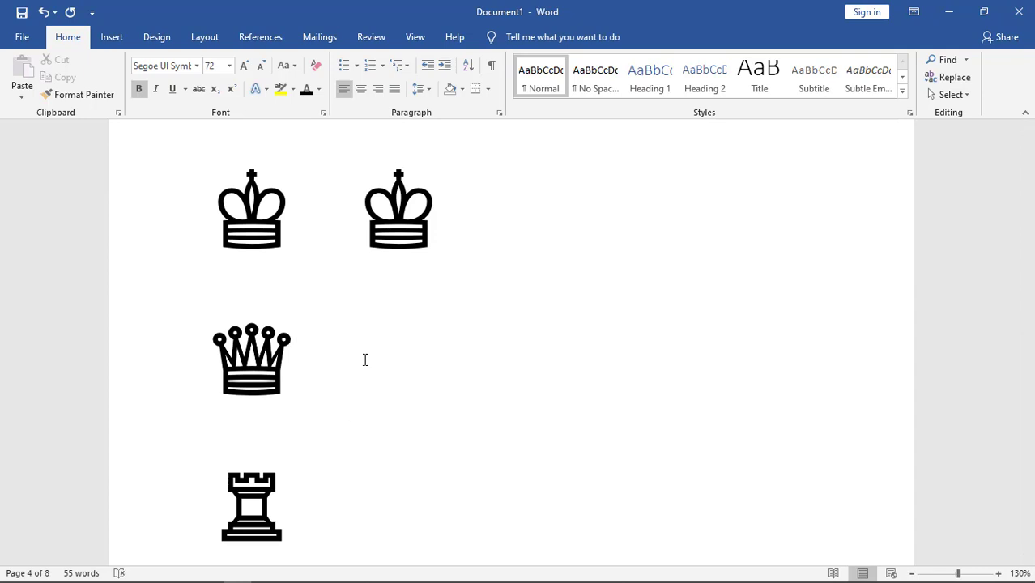
text(2655)
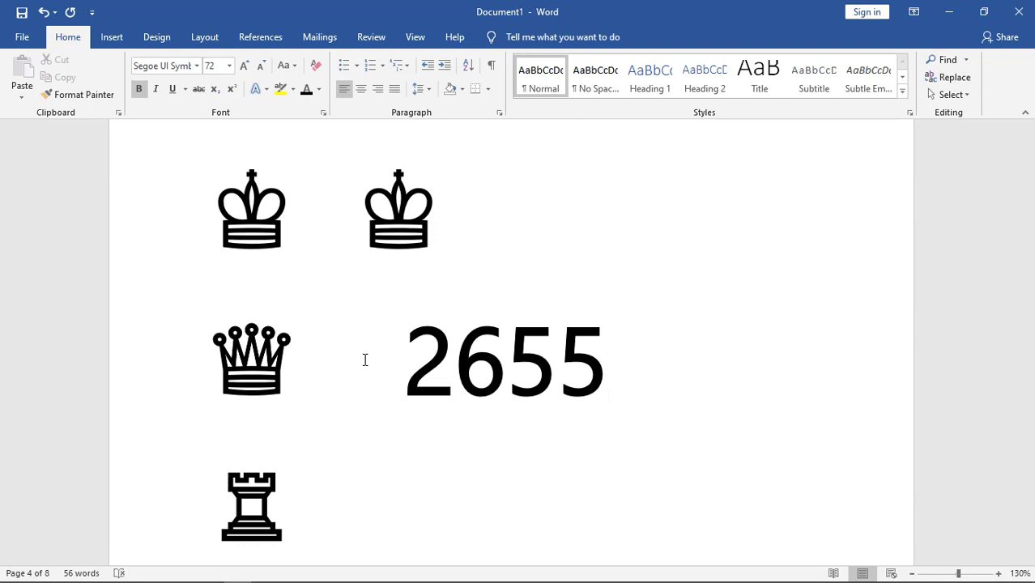
key(alt+x)
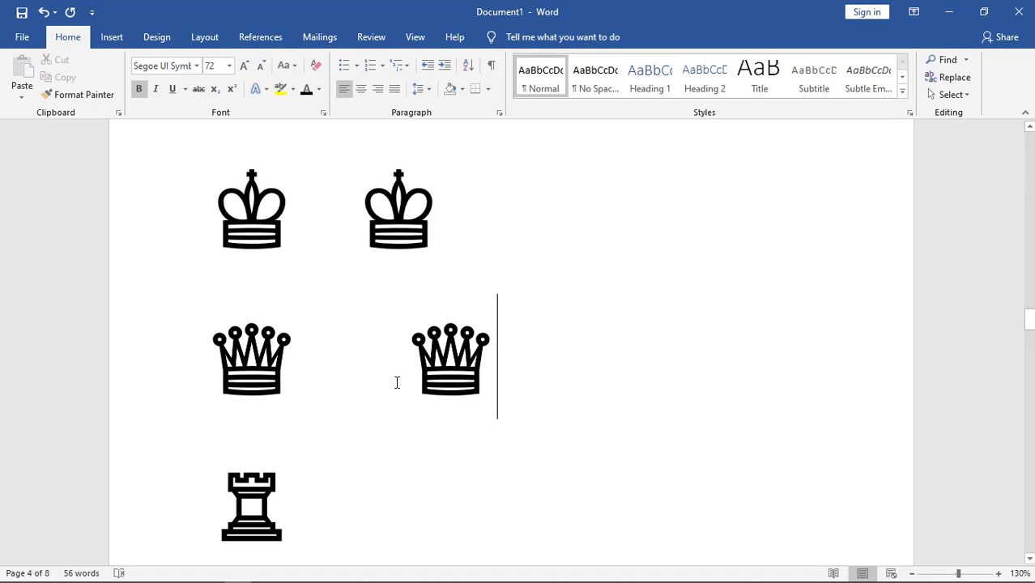
- Look through the remaining chess piece and card suit samples from the fourth page to the seventh page
scroll(398, 381, down, 3)
scroll(399, 434, down, 10)
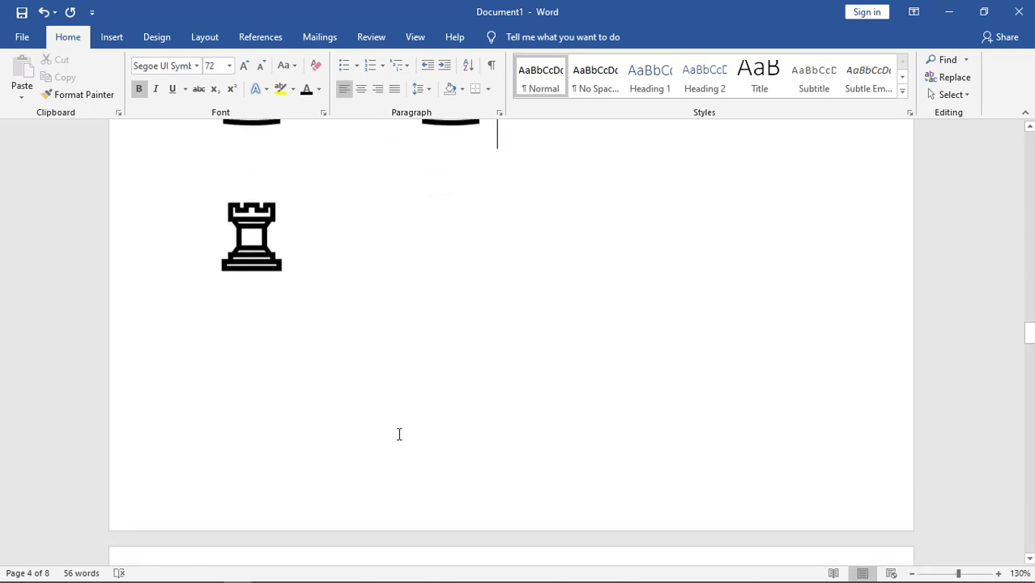
scroll(399, 435, down, 1)
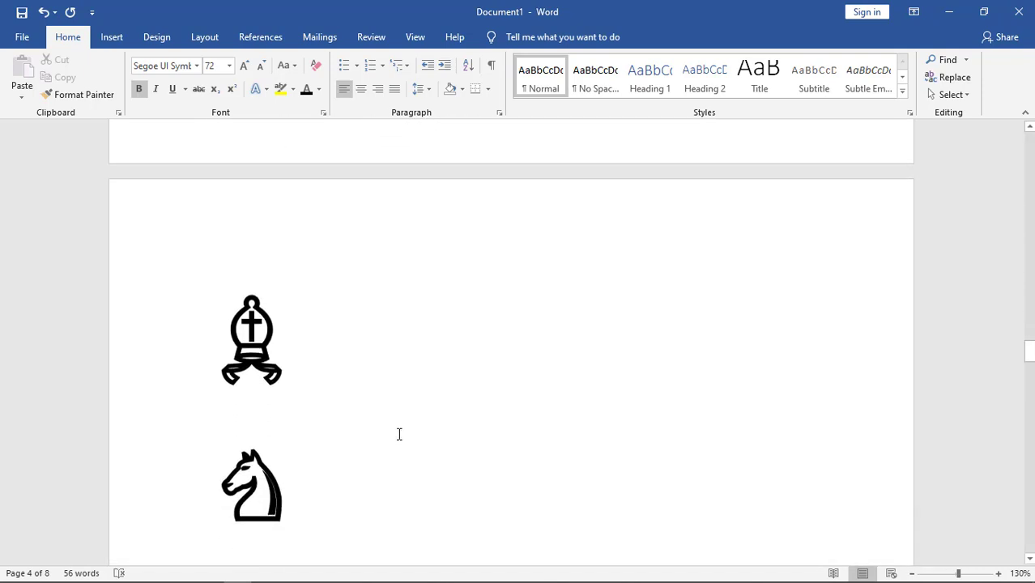
scroll(399, 434, down, 13)
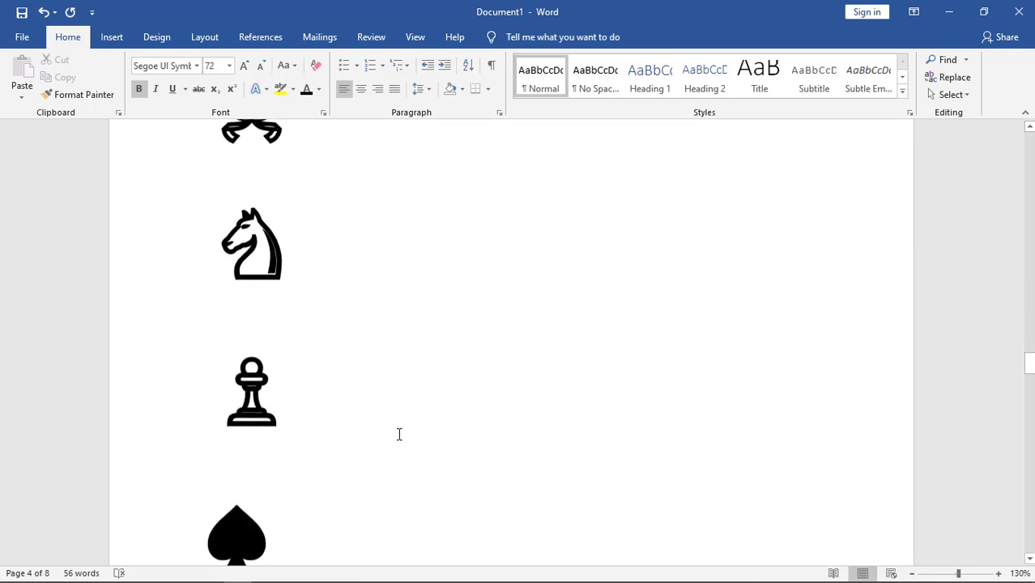
scroll(396, 432, down, 8)
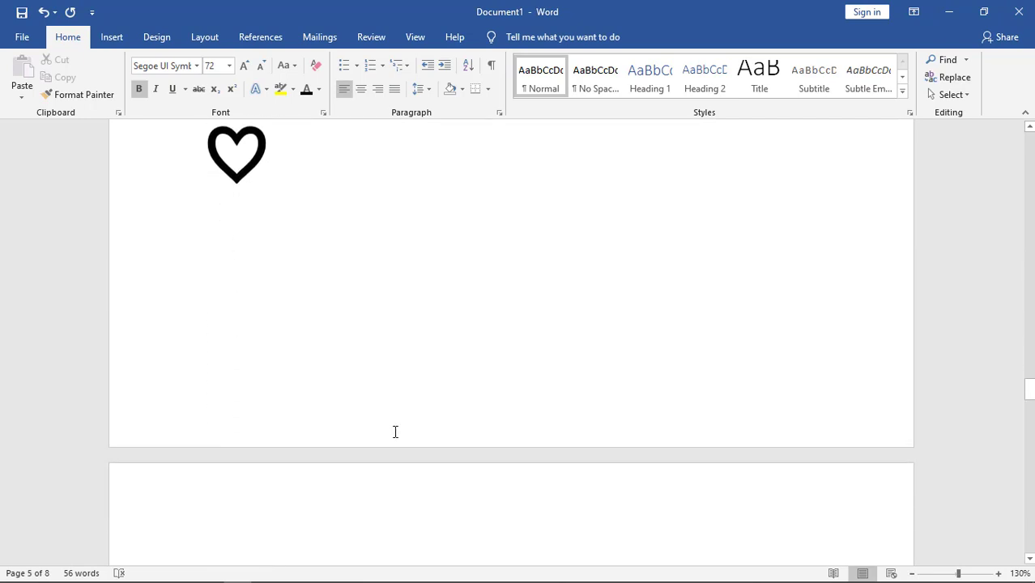
scroll(395, 432, down, 9)
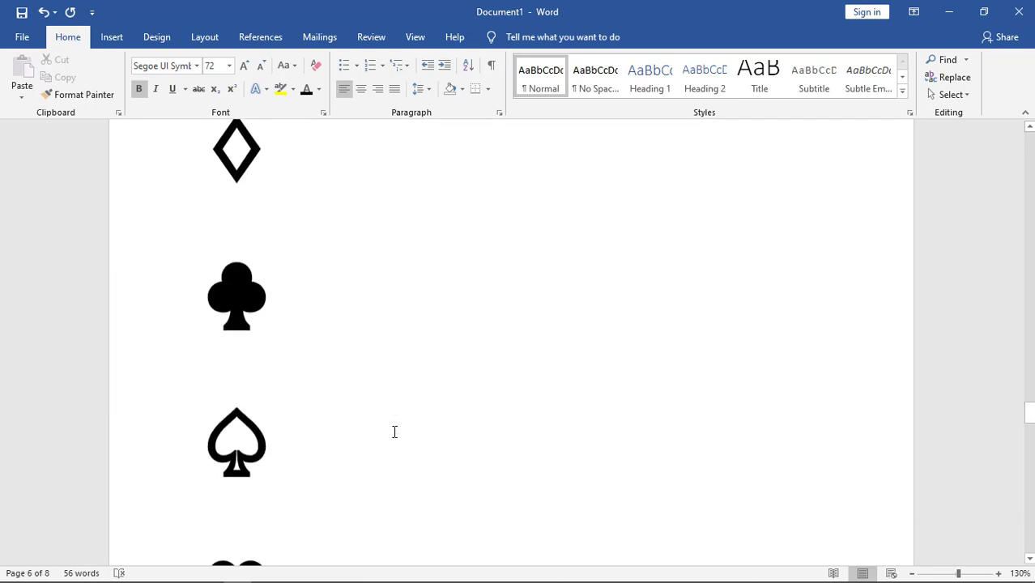
scroll(394, 431, down, 9)
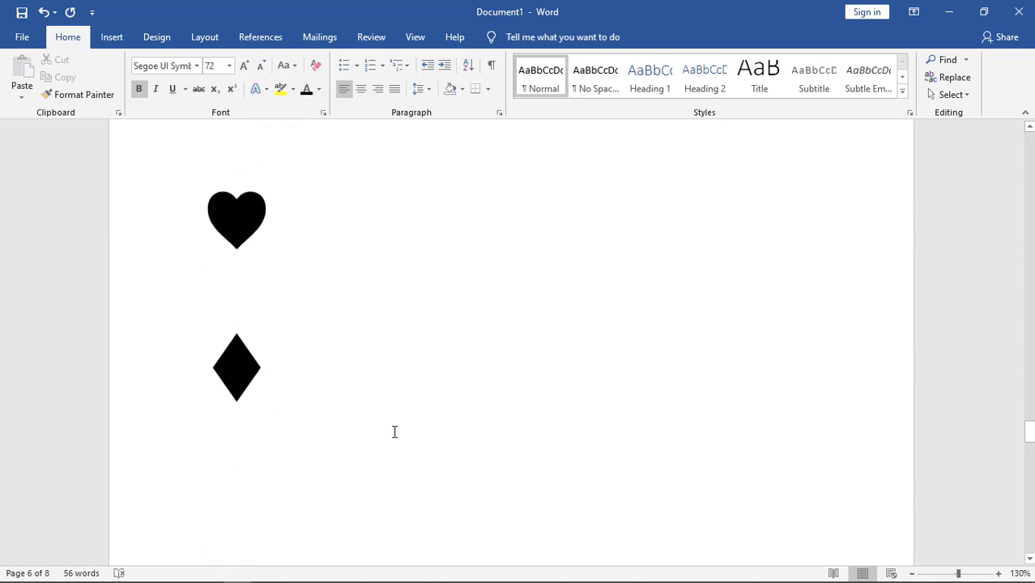
scroll(394, 432, down, 9)
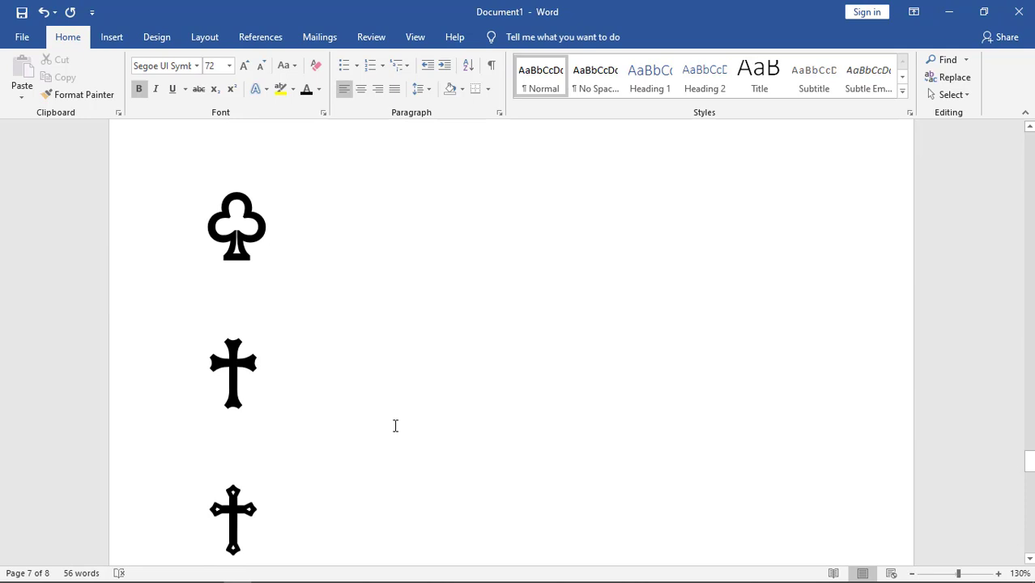
- Enter the code 2670 beside the first cross sample on the seventh page and convert it to its Unicode symbol
scroll(395, 426, down, 3)
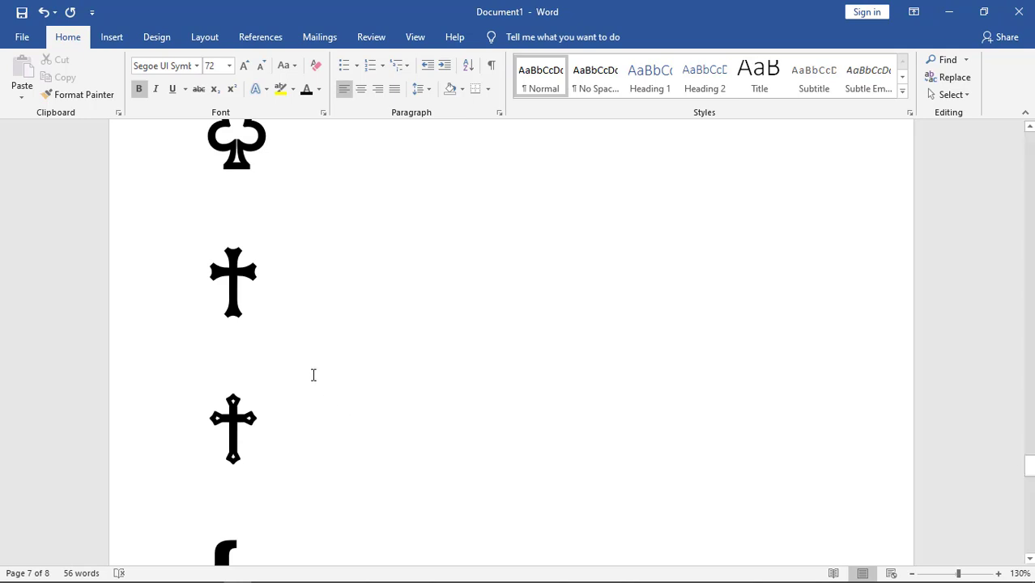
scroll(287, 356, down, 1)
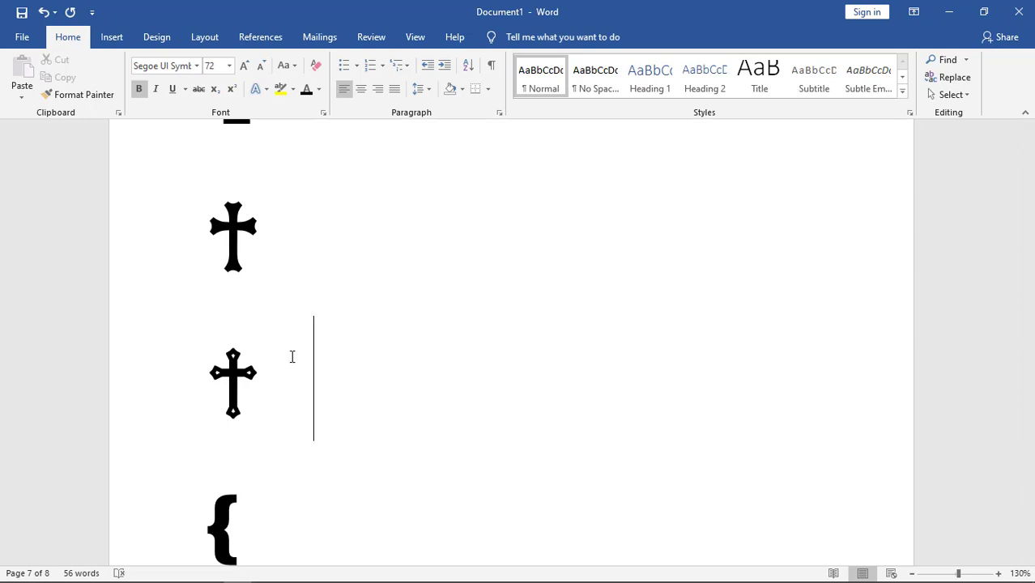
click(289, 237)
text(267)
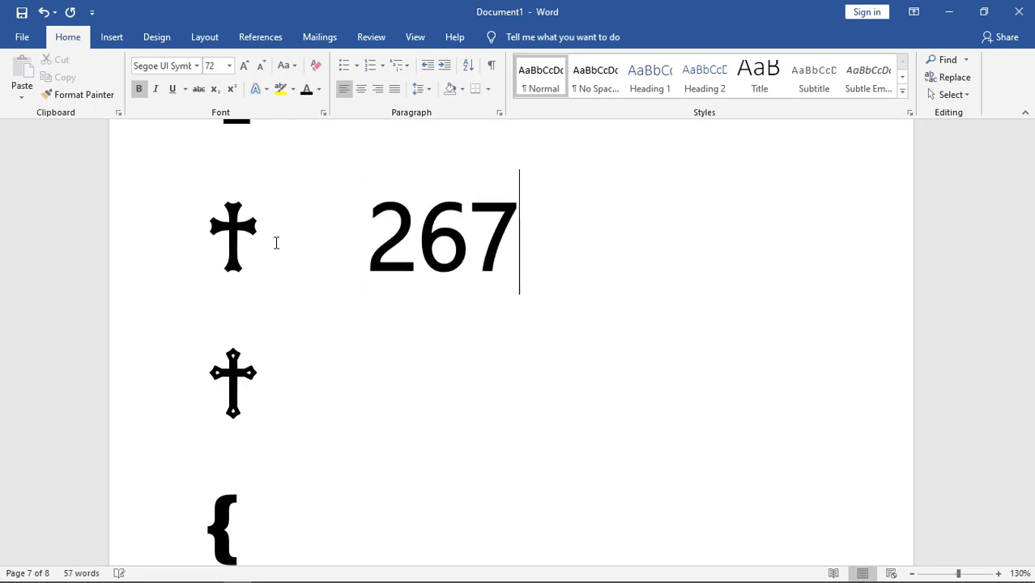
text(0)
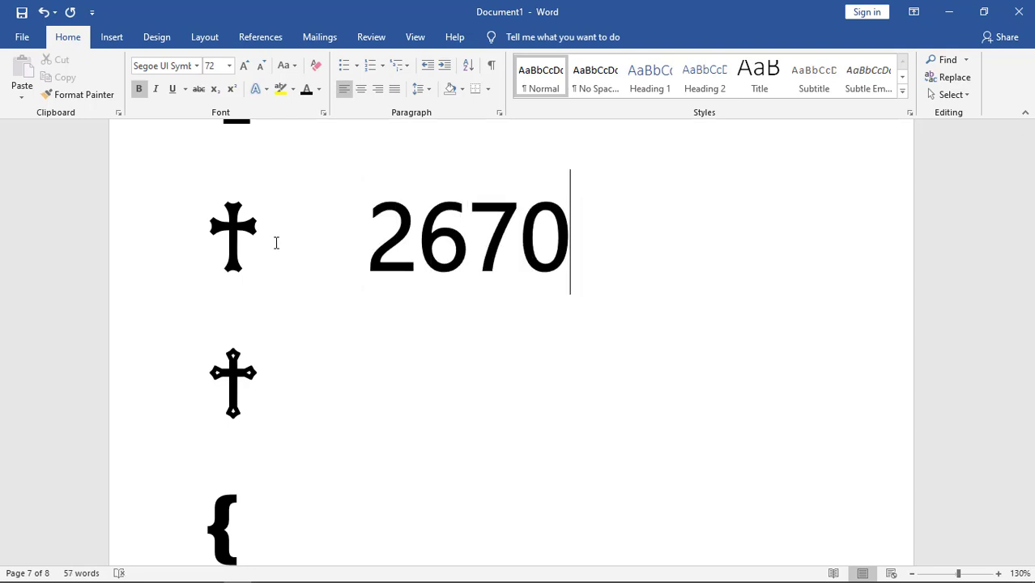
key(alt+x)
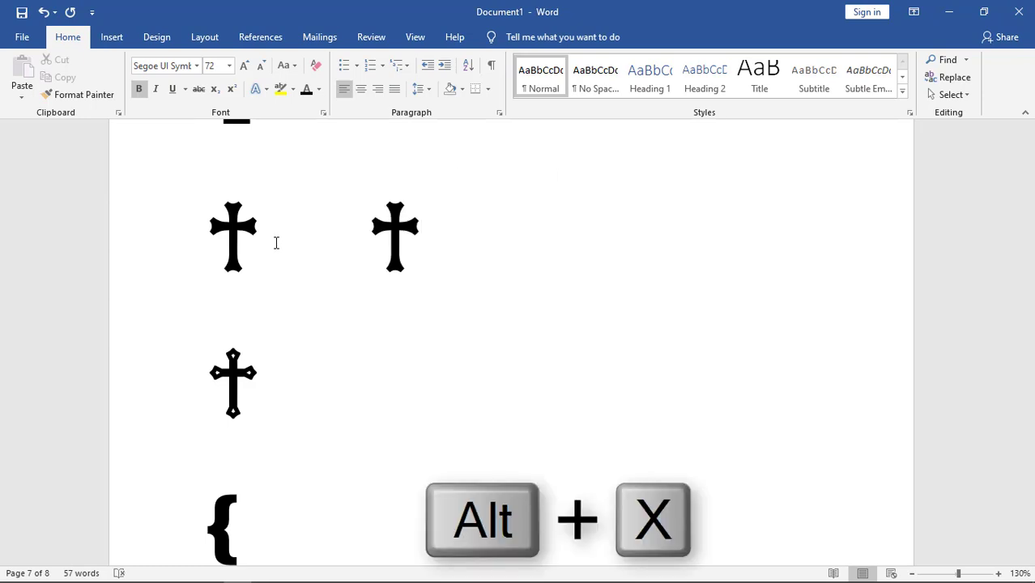
- Enter the code 2671 beside the second cross sample, above the curly brace, and convert it to its Unicode symbol
scroll(314, 268, down, 2)
click(312, 294)
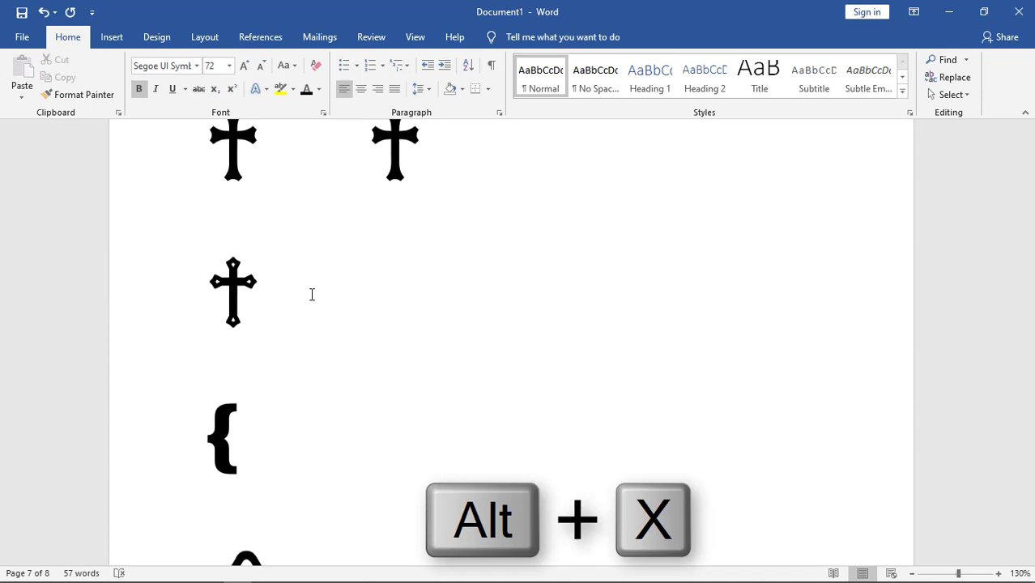
text(2671)
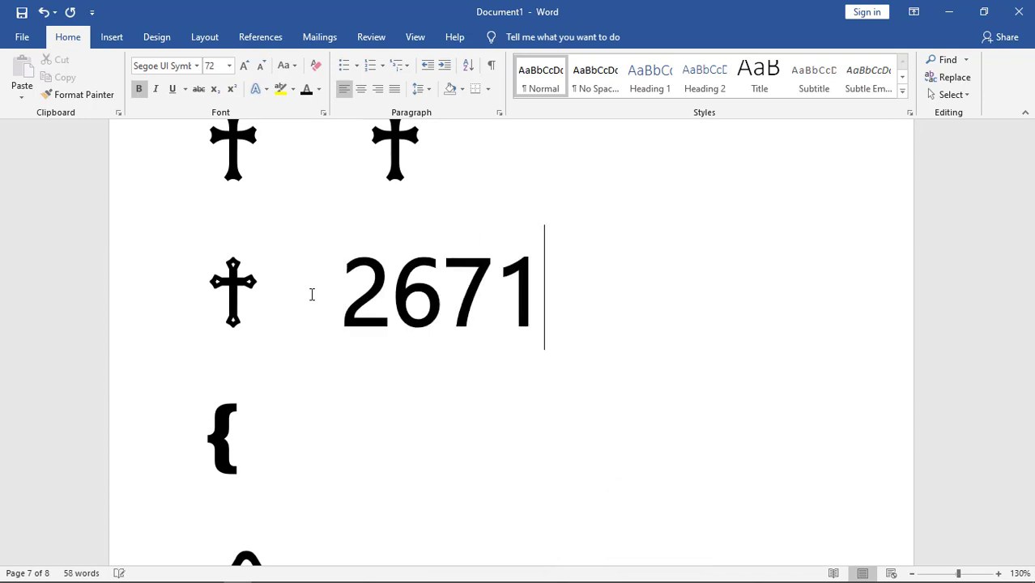
key(alt+x)
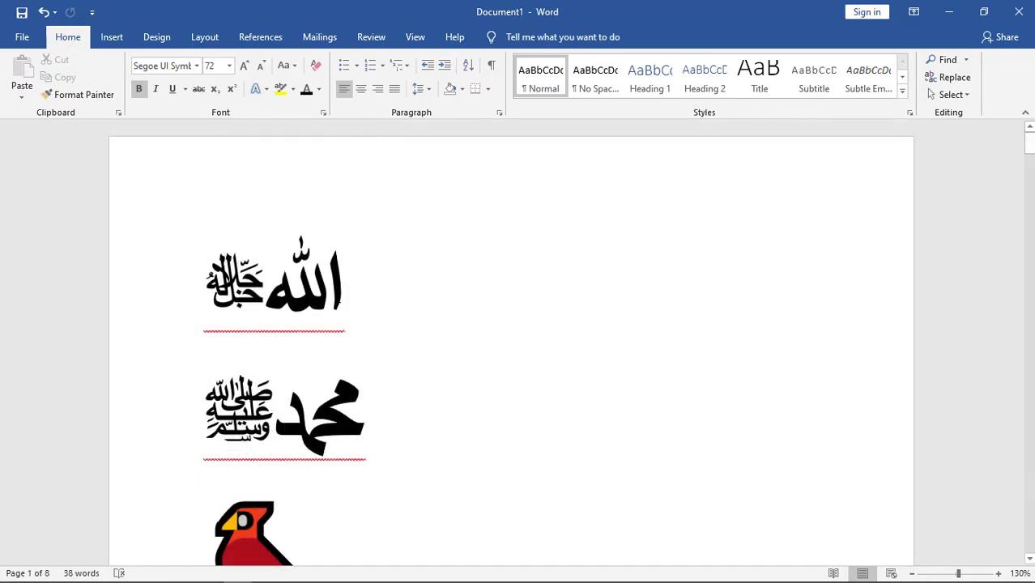
- Review the symbol samples from the start of the document to the red star on the third page
scroll(337, 298, down, 5)
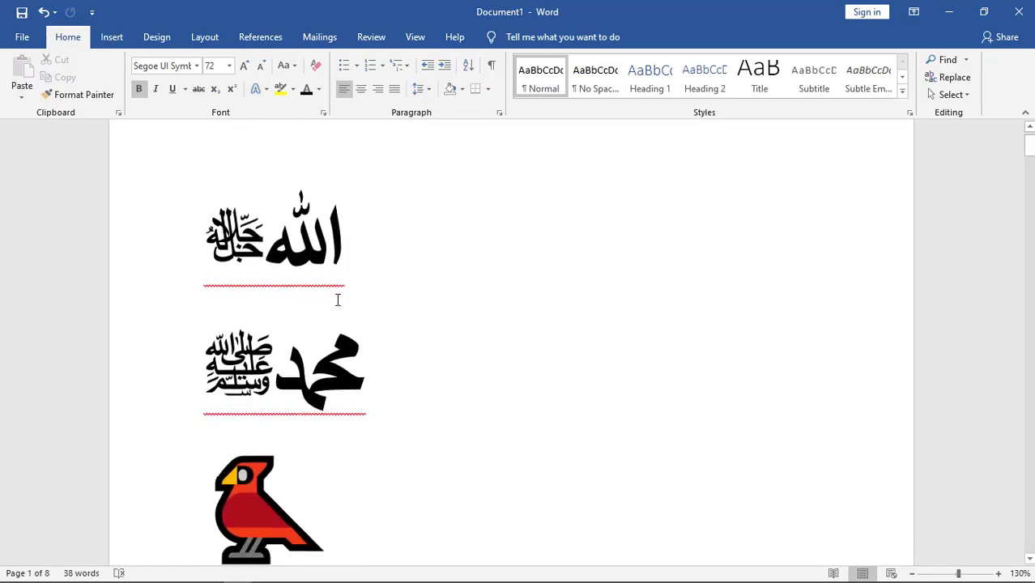
scroll(338, 300, down, 5)
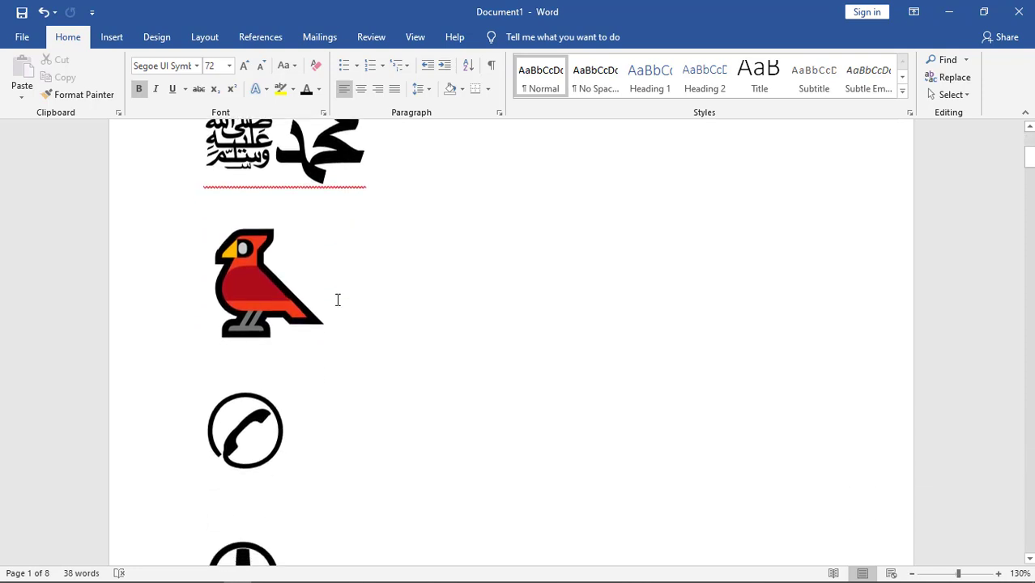
scroll(338, 299, down, 5)
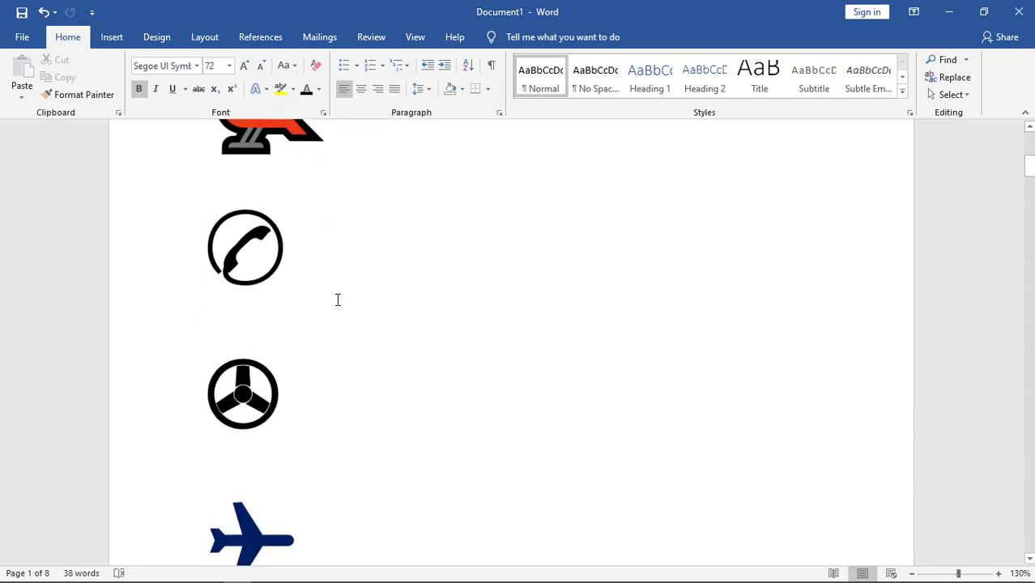
scroll(337, 300, down, 4)
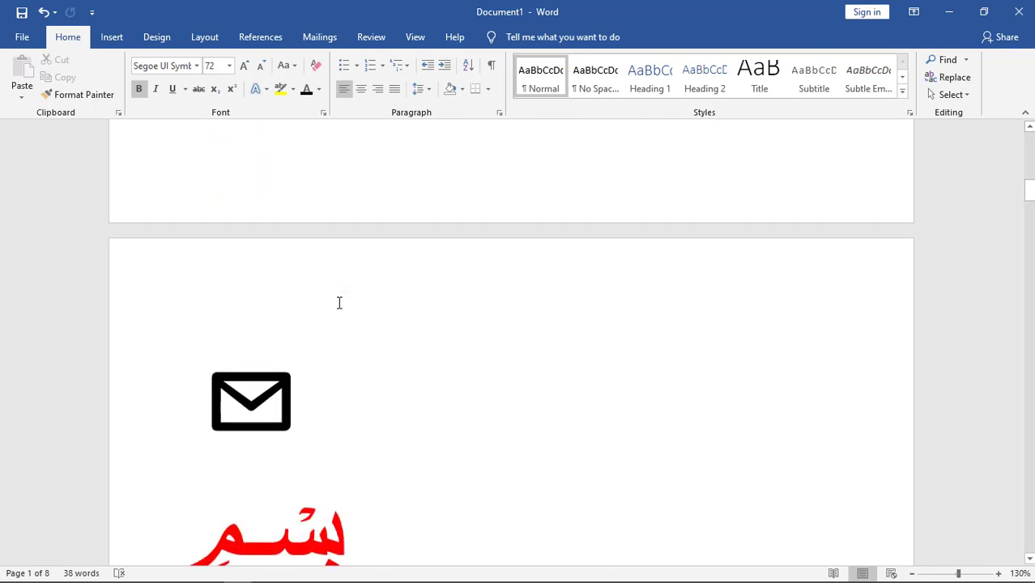
scroll(340, 303, down, 4)
scroll(339, 303, down, 10)
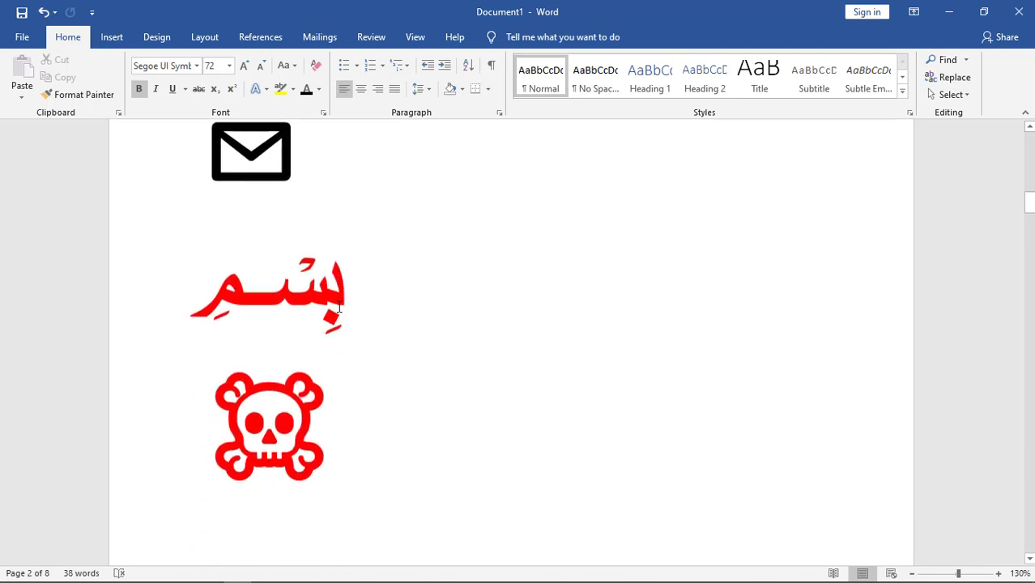
scroll(340, 306, down, 10)
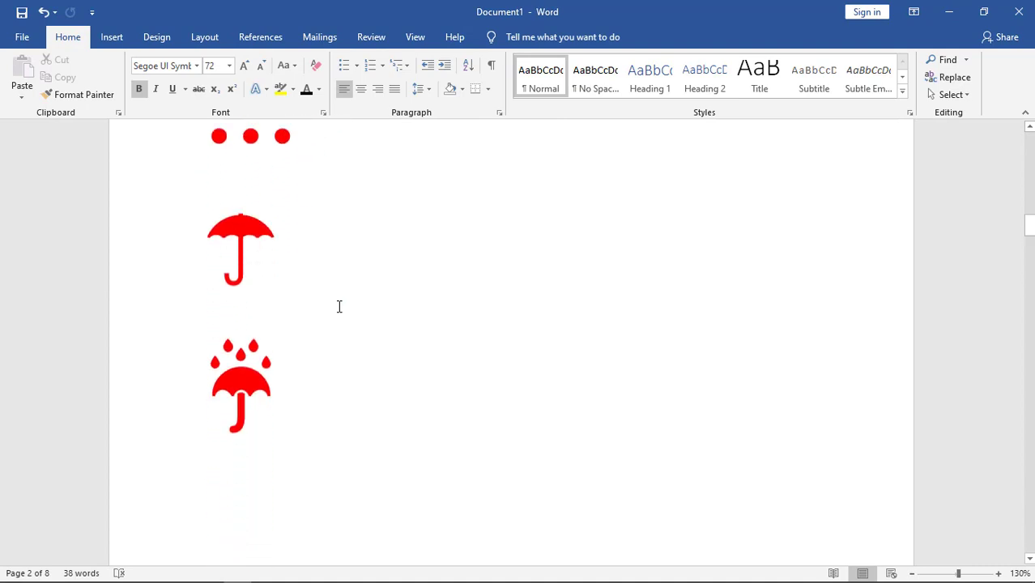
scroll(340, 306, down, 5)
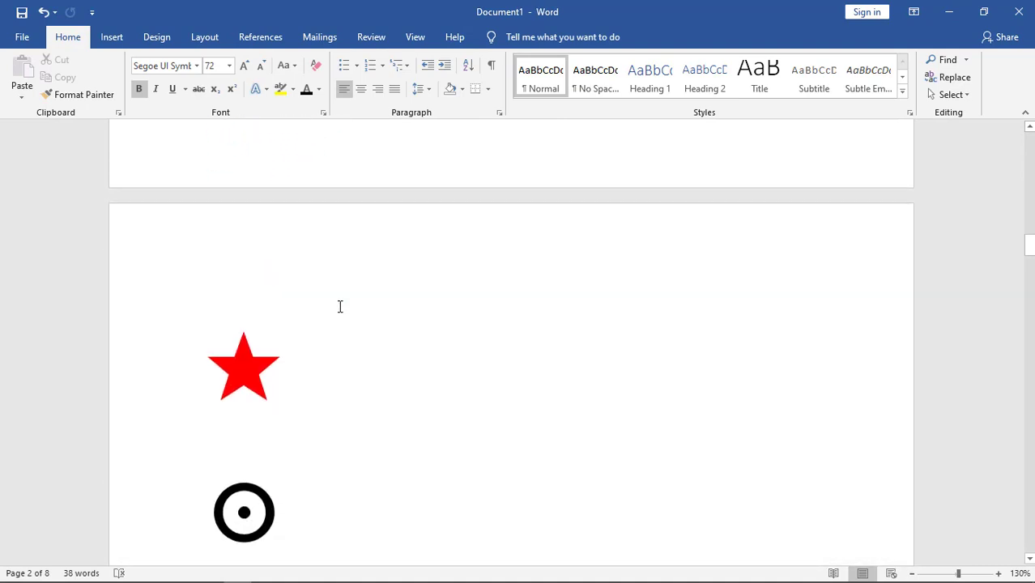